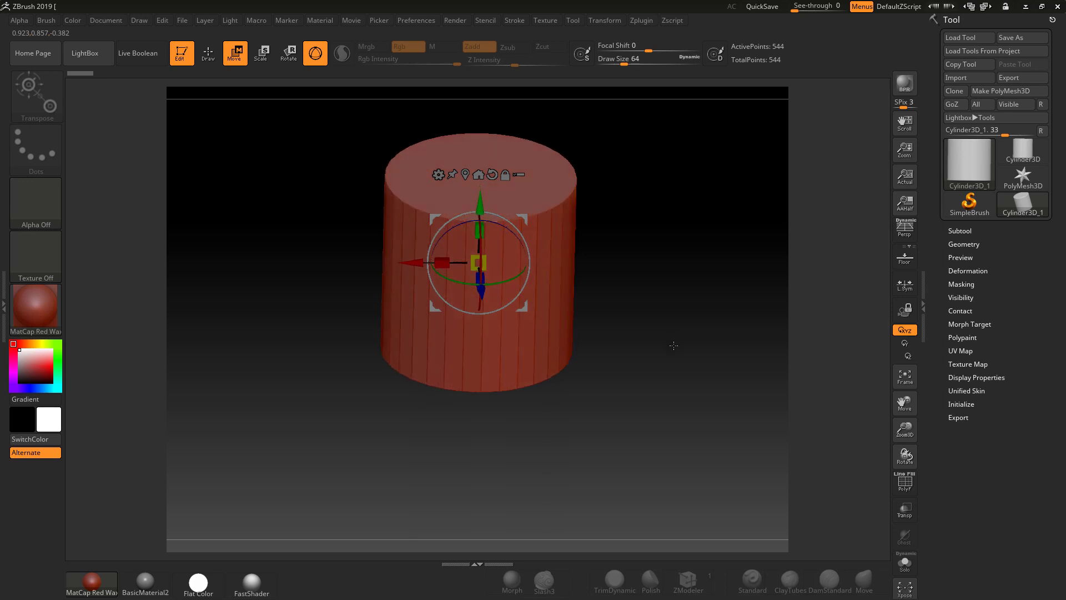
Scale the cylinder primitive down along its Y axis with the gizmo to shorten it.
{"action": "left_click_drag", "start_coordinate": [674, 345], "coordinate": [534, 251]}
{"action": "left_click_drag", "start_coordinate": [686, 275], "coordinate": [717, 293]}
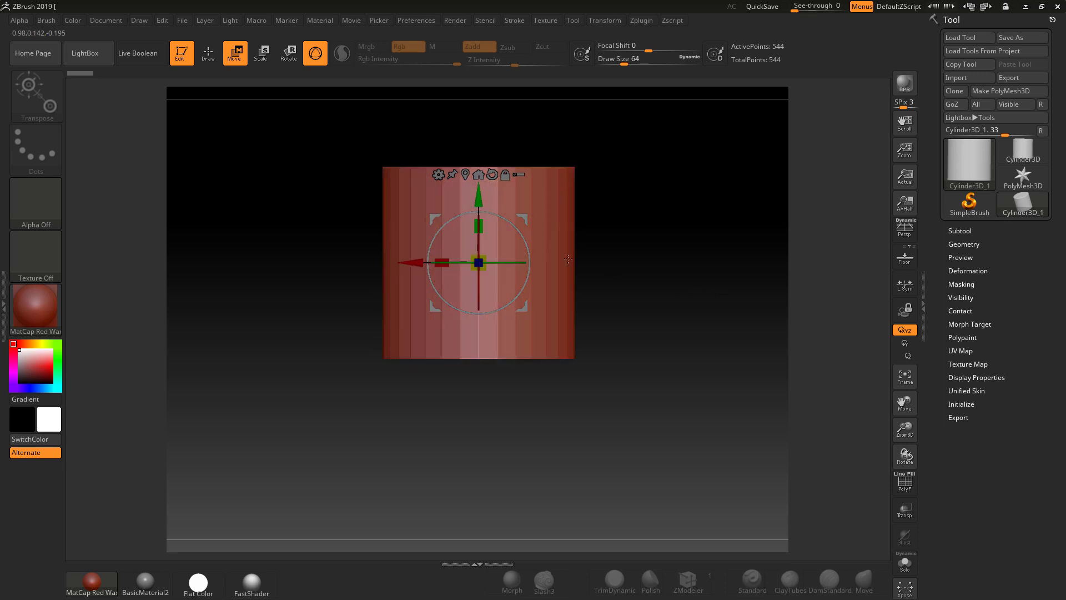
{"action": "left_click_drag", "start_coordinate": [480, 222], "coordinate": [487, 251]}
{"action": "left_click_drag", "start_coordinate": [733, 276], "coordinate": [757, 312]}
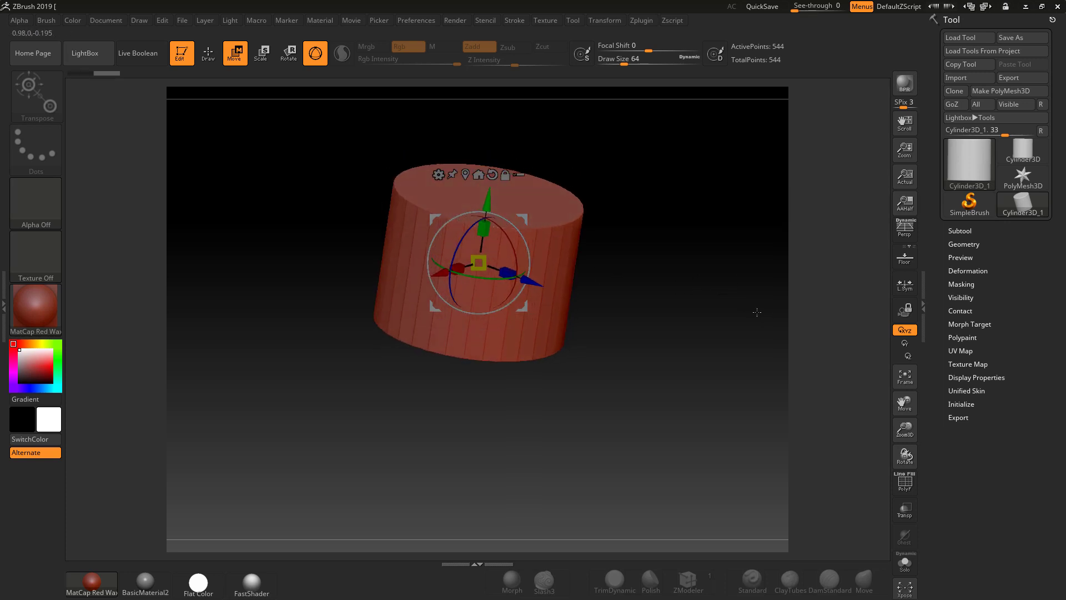
Try scaling the cylinder down along its Z axis, undo the change, and return to the straight front view.
{"action": "left_click_drag", "start_coordinate": [501, 279], "coordinate": [572, 305]}
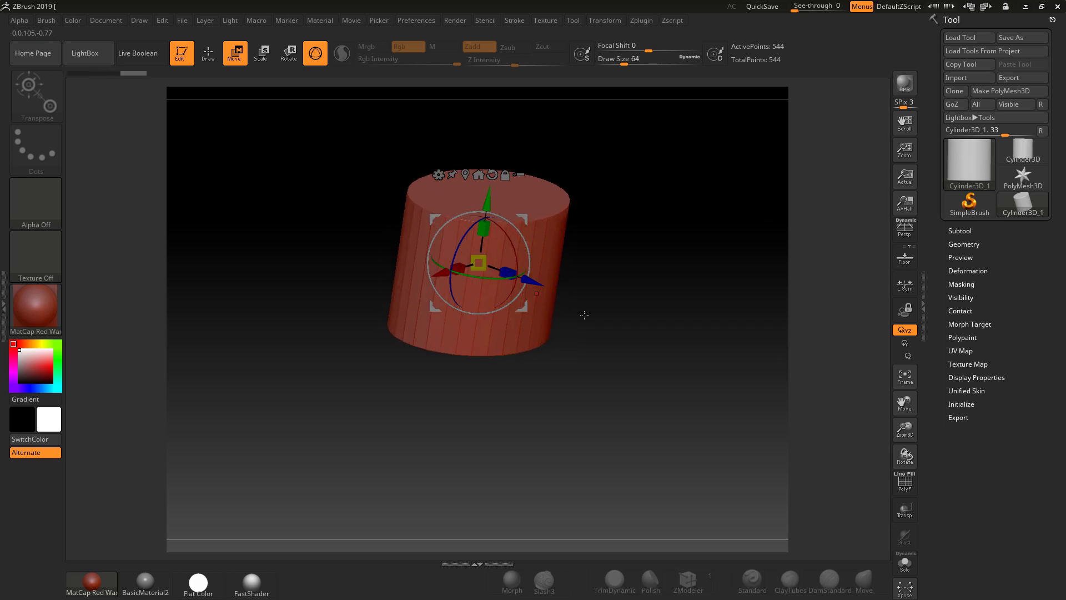
{"action": "key", "text": "ctrl+z"}
{"action": "left_click_drag", "start_coordinate": [706, 345], "coordinate": [682, 338], "text": "shift"}
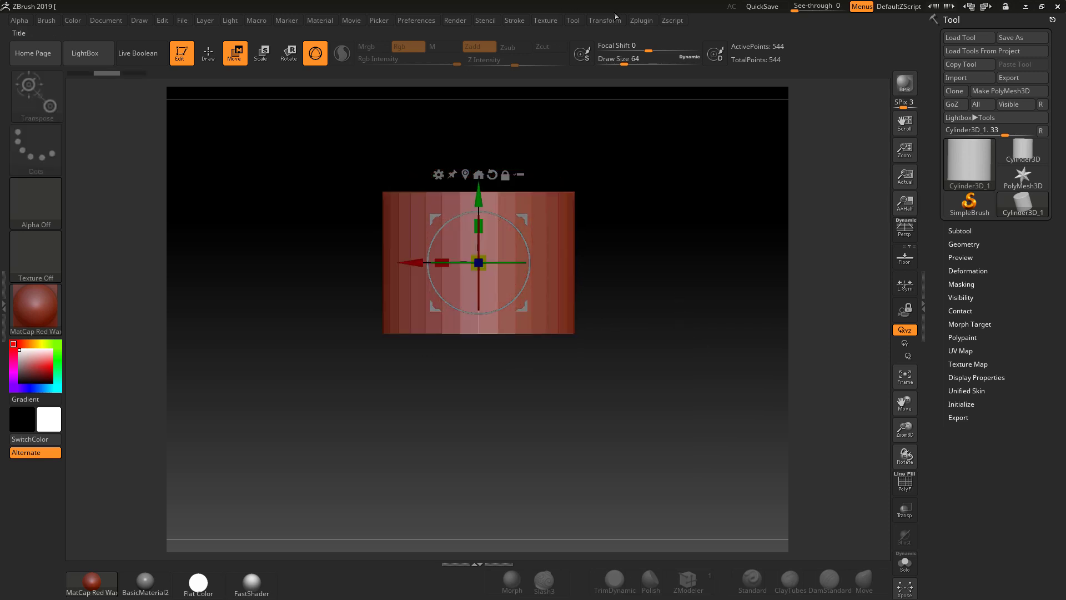
Open the Scale Master plugin and try to update its size sliders to the cylinder primitive's dimensions in mm.
{"action": "left_click", "coordinate": [641, 21]}
{"action": "left_click", "coordinate": [671, 214]}
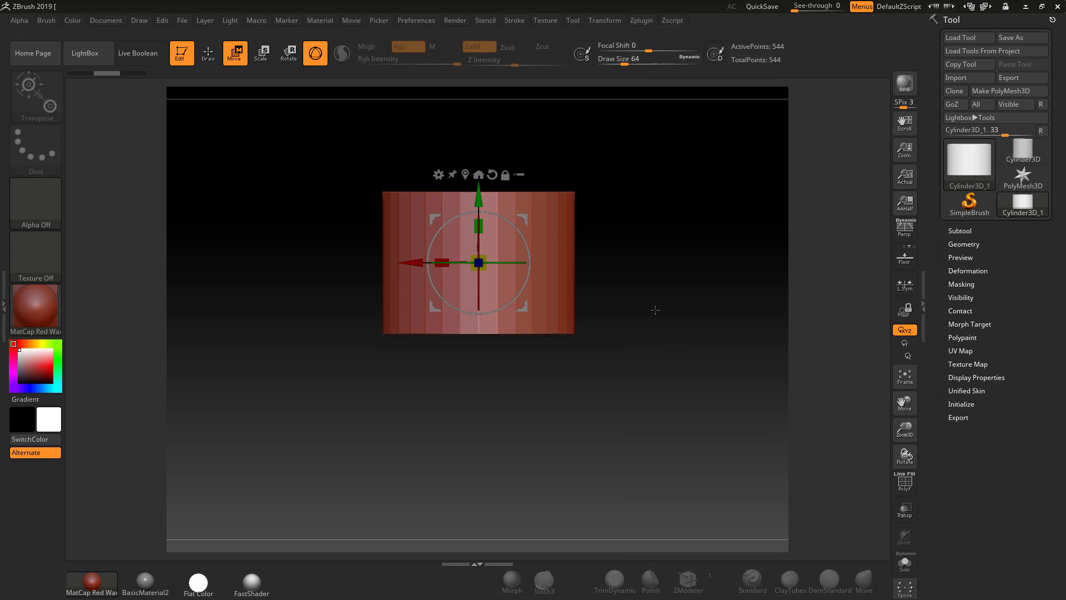
{"action": "left_click", "coordinate": [641, 22]}
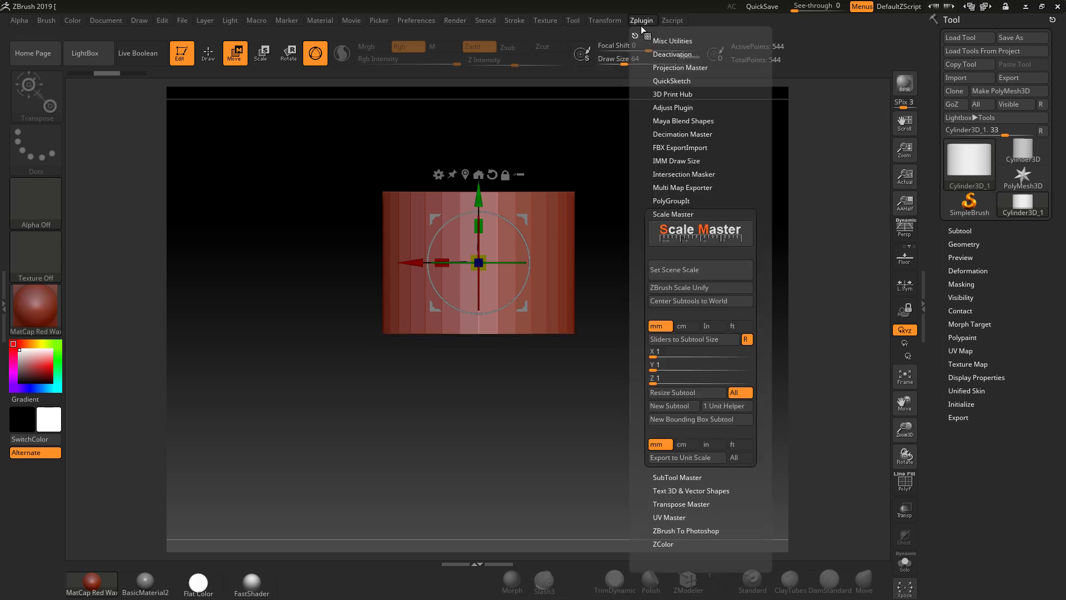
{"action": "left_click", "coordinate": [669, 340]}
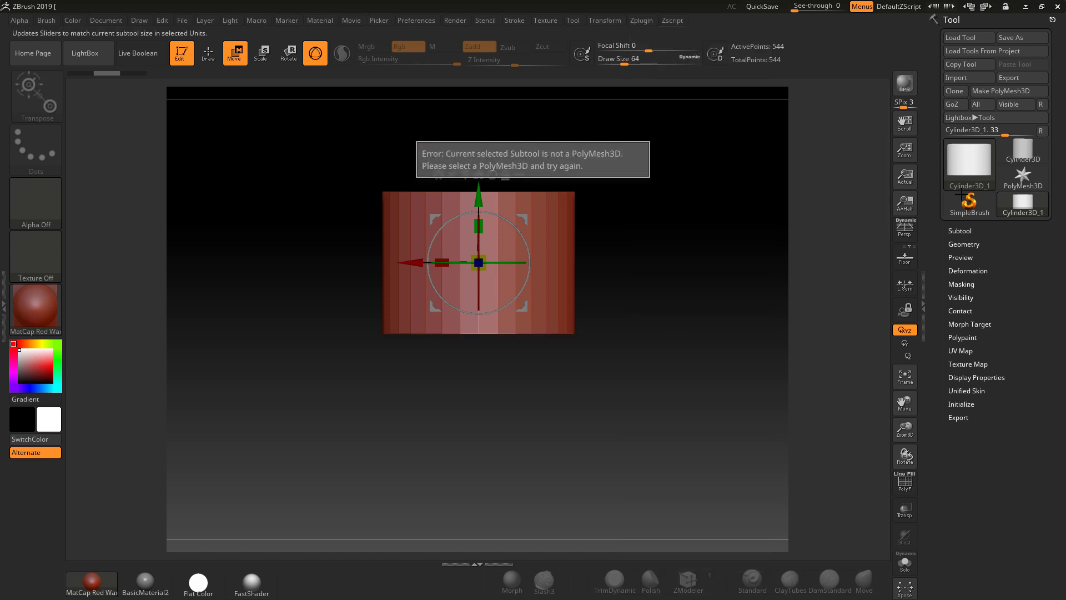
Convert the cylinder to a PolyMesh3D and, with R and All turned off, match Scale Master's sliders to the subtool size.
{"action": "left_click", "coordinate": [1000, 91]}
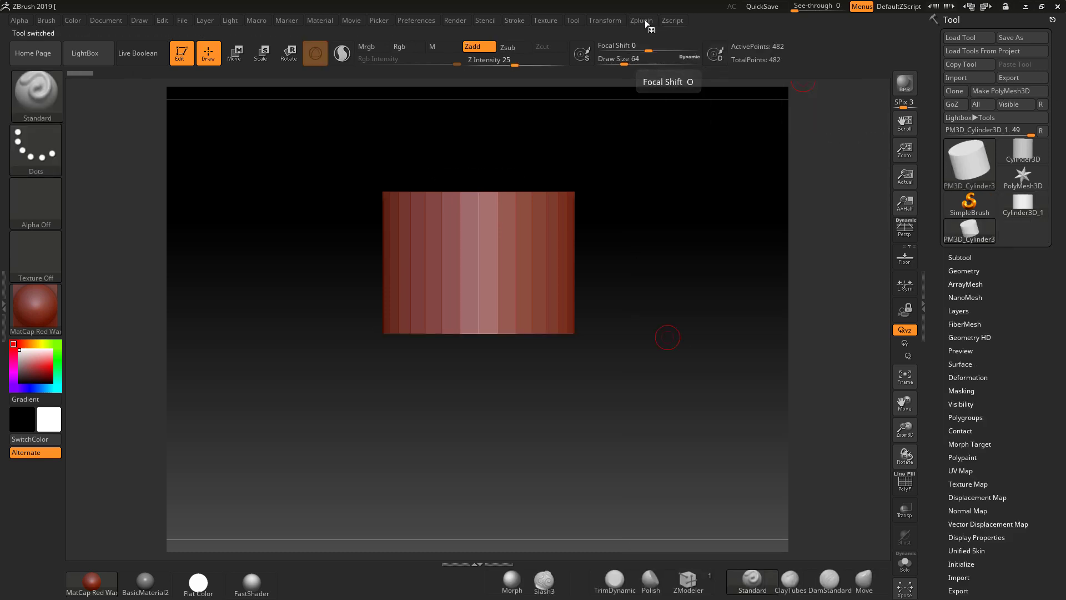
{"action": "left_click", "coordinate": [641, 20]}
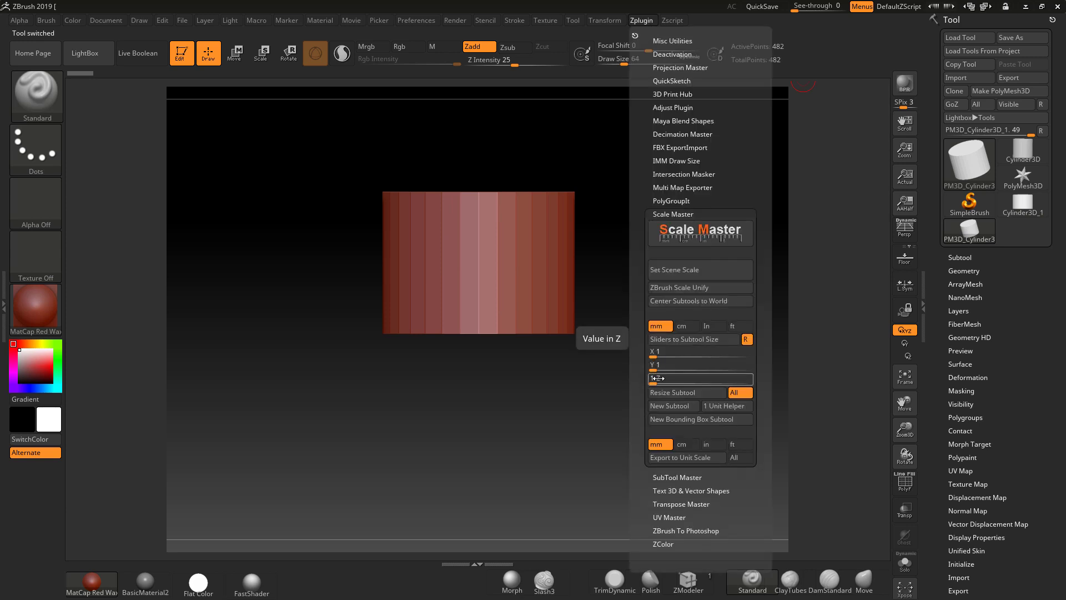
{"action": "left_click", "coordinate": [747, 340]}
{"action": "left_click", "coordinate": [741, 393]}
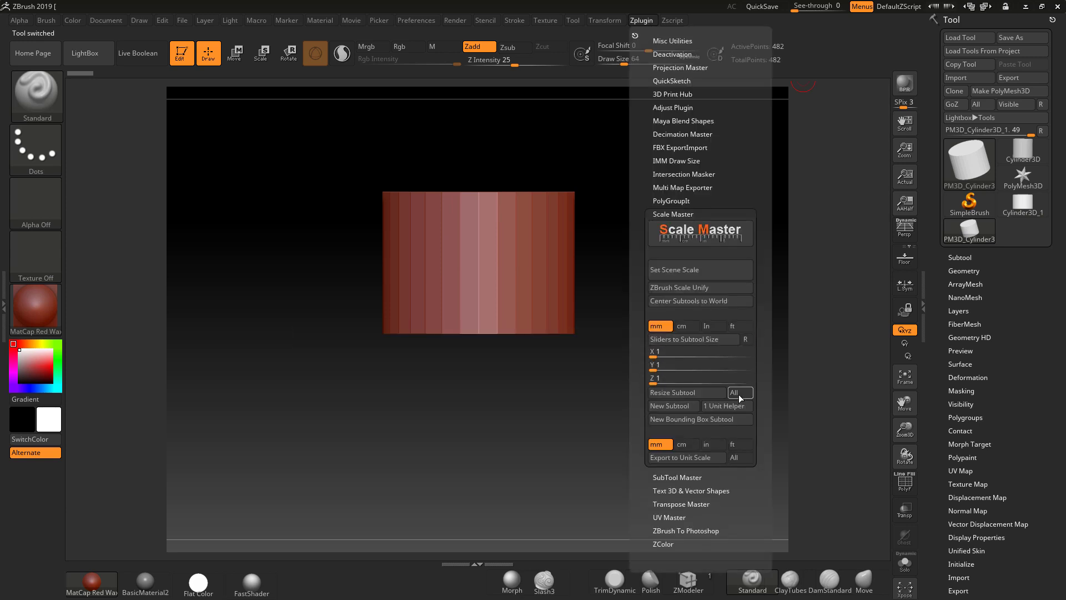
{"action": "left_click", "coordinate": [674, 340]}
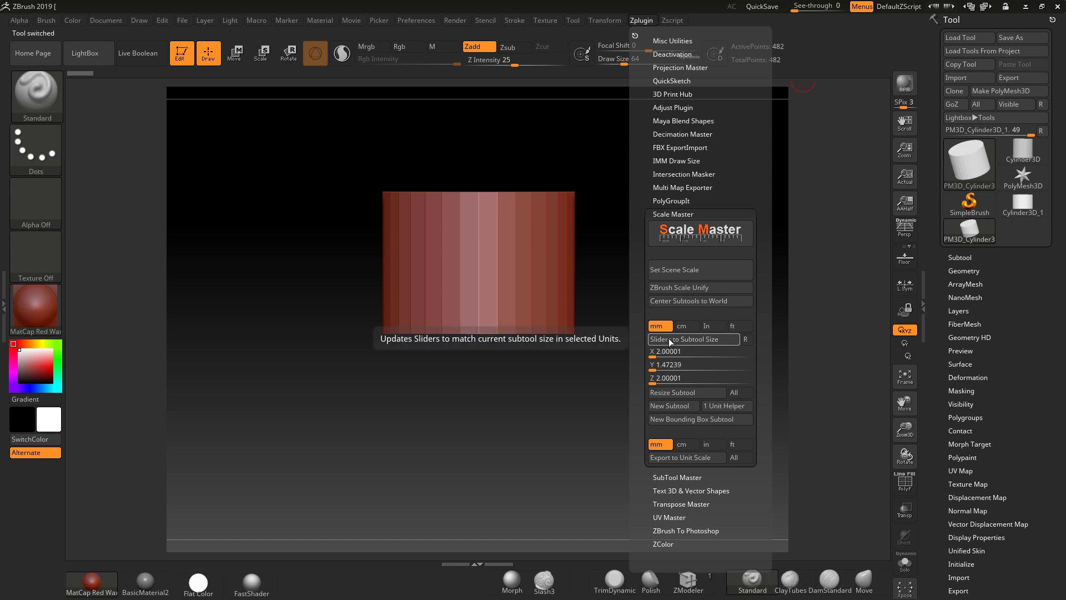
Set Scale Master's Y value to 3 mm and resize the cylinder subtool to it.
{"action": "left_click", "coordinate": [676, 365]}
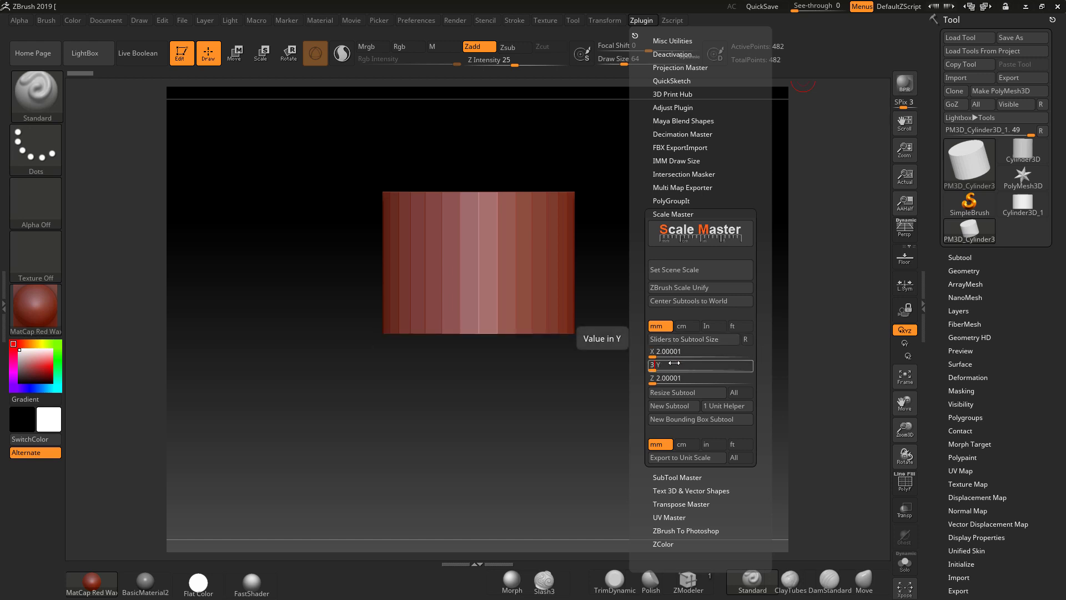
{"action": "key", "text": "Return"}
{"action": "left_click", "coordinate": [670, 392]}
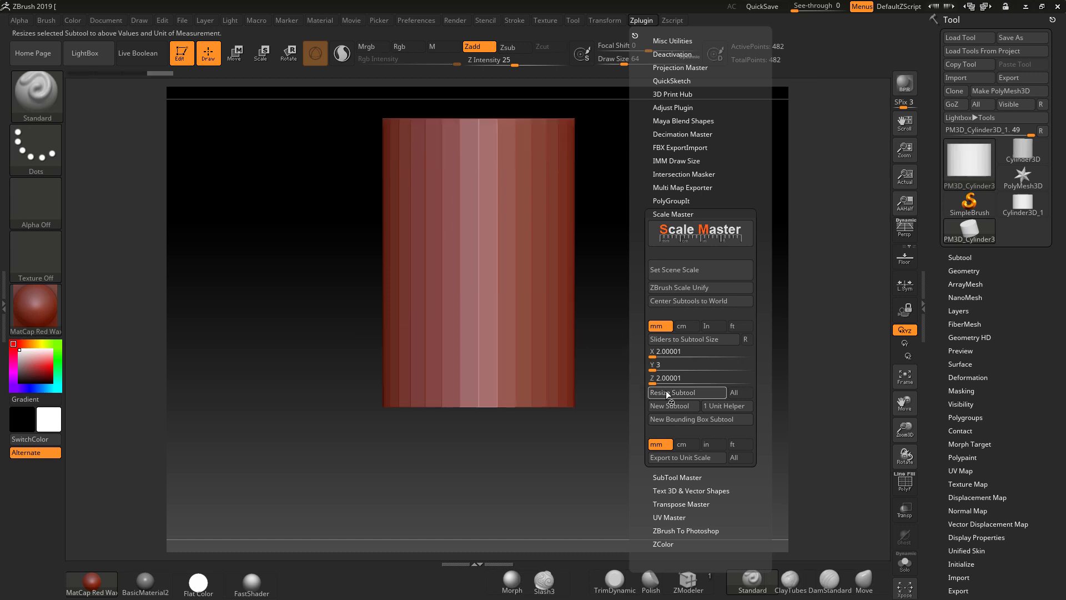
Try scaling the cylinder mesh along its Z axis with the transform gizmo, and undo the change.
{"action": "left_click_drag", "start_coordinate": [604, 295], "coordinate": [602, 364]}
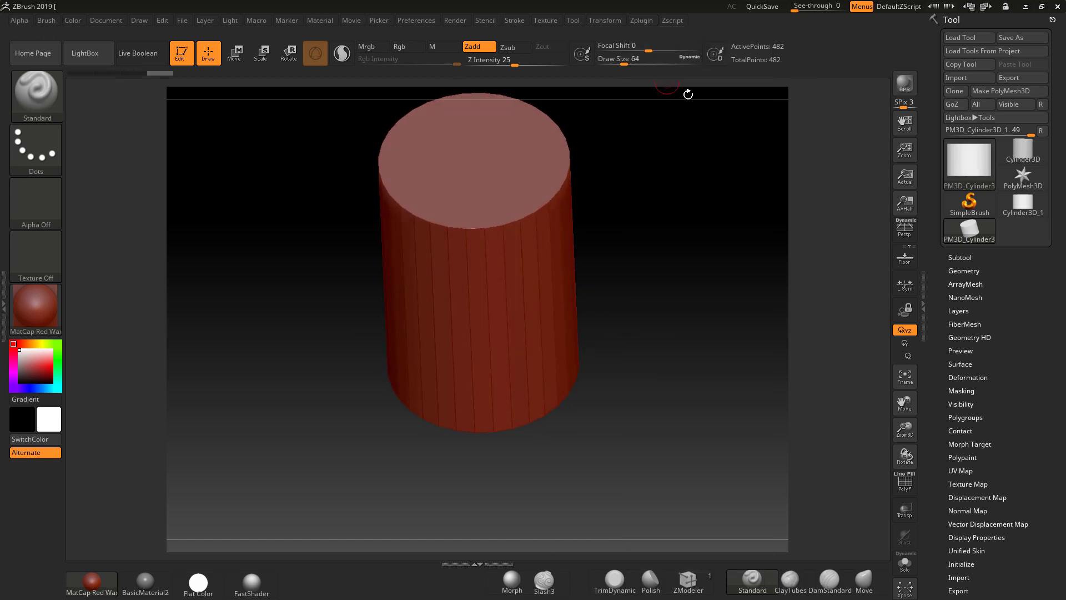
{"action": "left_click", "coordinate": [235, 54]}
{"action": "left_click_drag", "start_coordinate": [675, 291], "coordinate": [671, 337], "text": "alt"}
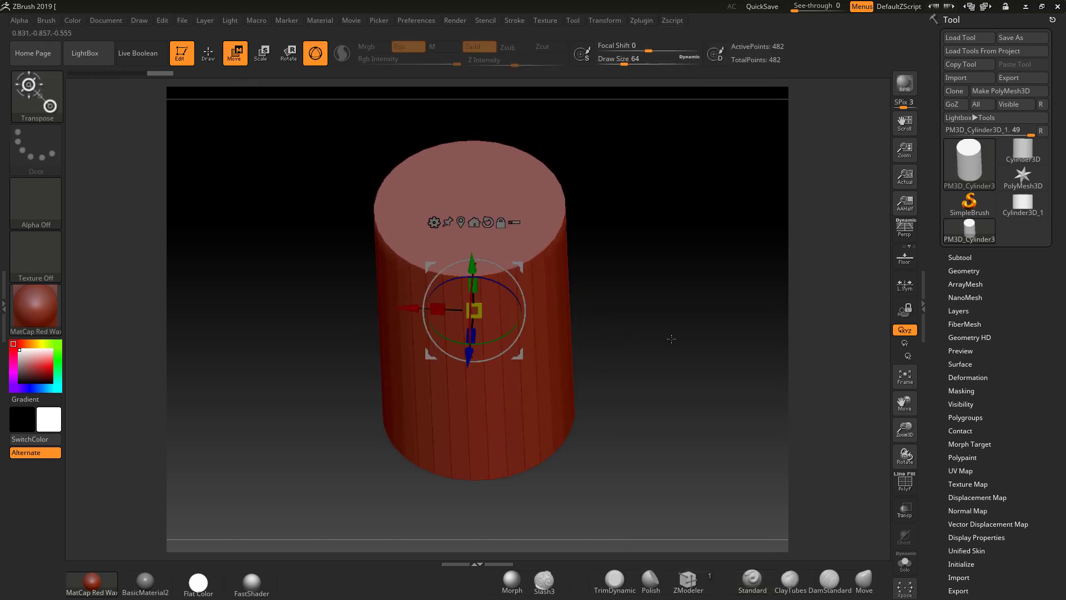
{"action": "left_click_drag", "start_coordinate": [715, 292], "coordinate": [700, 327]}
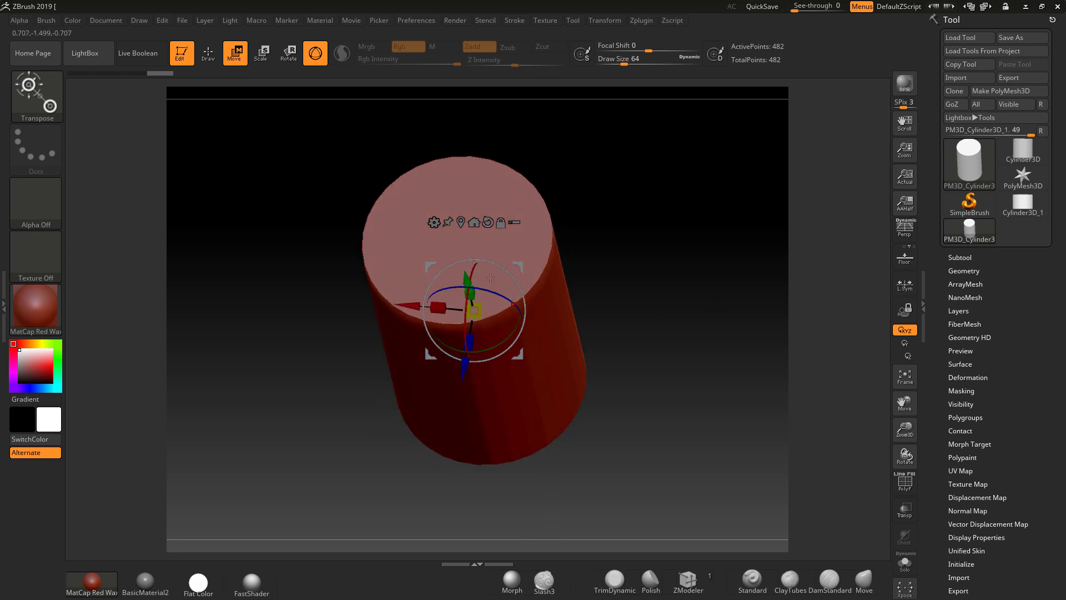
{"action": "left_click_drag", "start_coordinate": [469, 343], "coordinate": [471, 334]}
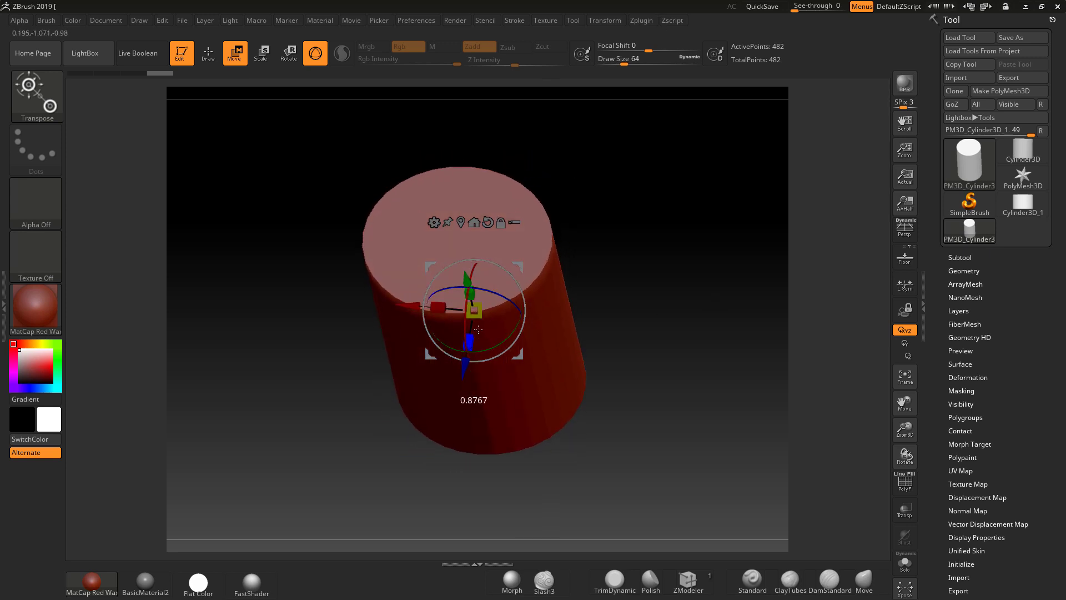
{"action": "key", "text": "ctrl+z"}
Try resizing the upright cylinder to 1 mm along Z with Scale Master.
{"action": "left_click", "coordinate": [643, 20]}
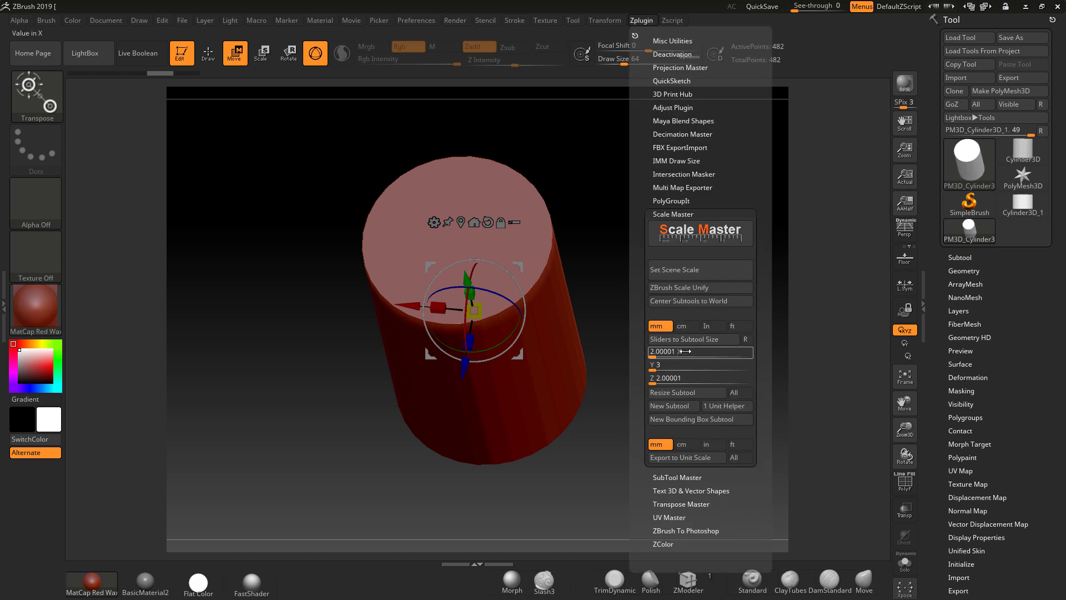
{"action": "left_click", "coordinate": [651, 379]}
{"action": "double_click", "coordinate": [658, 379]}
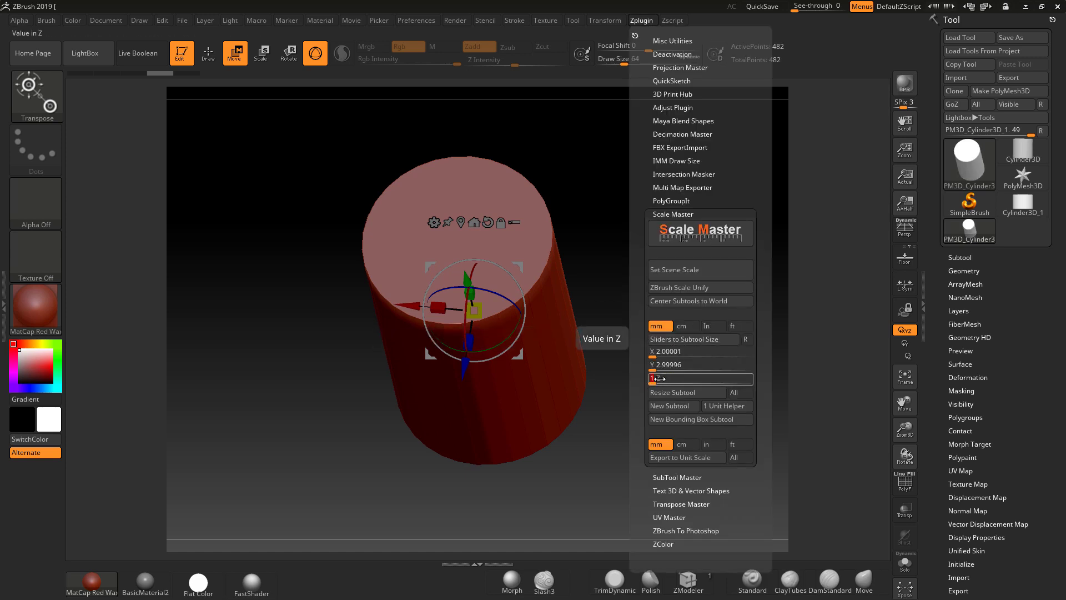
{"action": "left_click", "coordinate": [665, 391]}
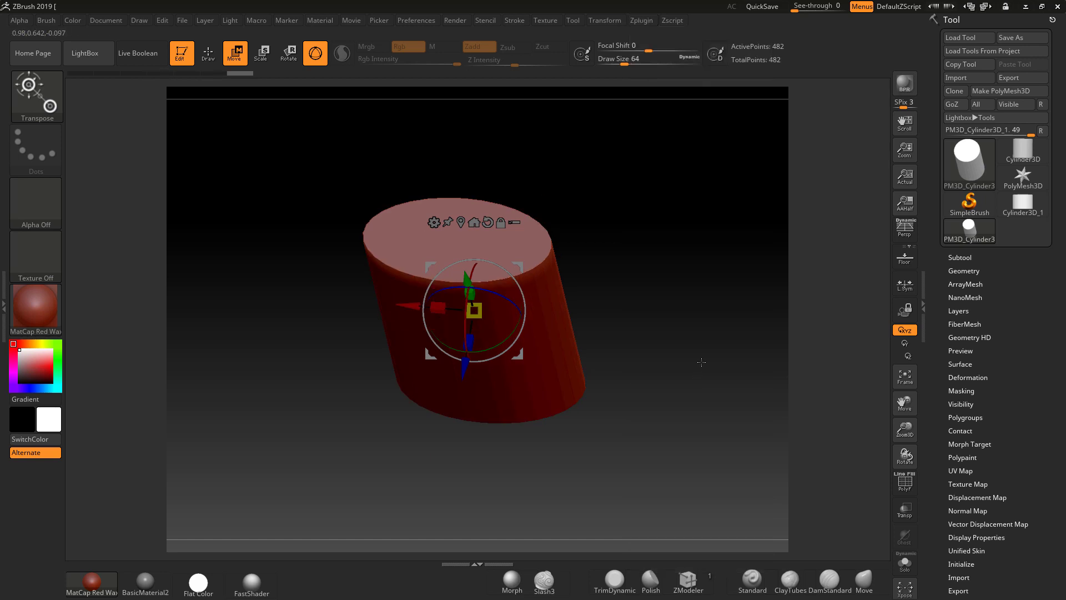
Rotate the cylinder mesh about its X axis to a diagonal tilt with the gizmo.
{"action": "left_click_drag", "start_coordinate": [701, 362], "coordinate": [539, 335]}
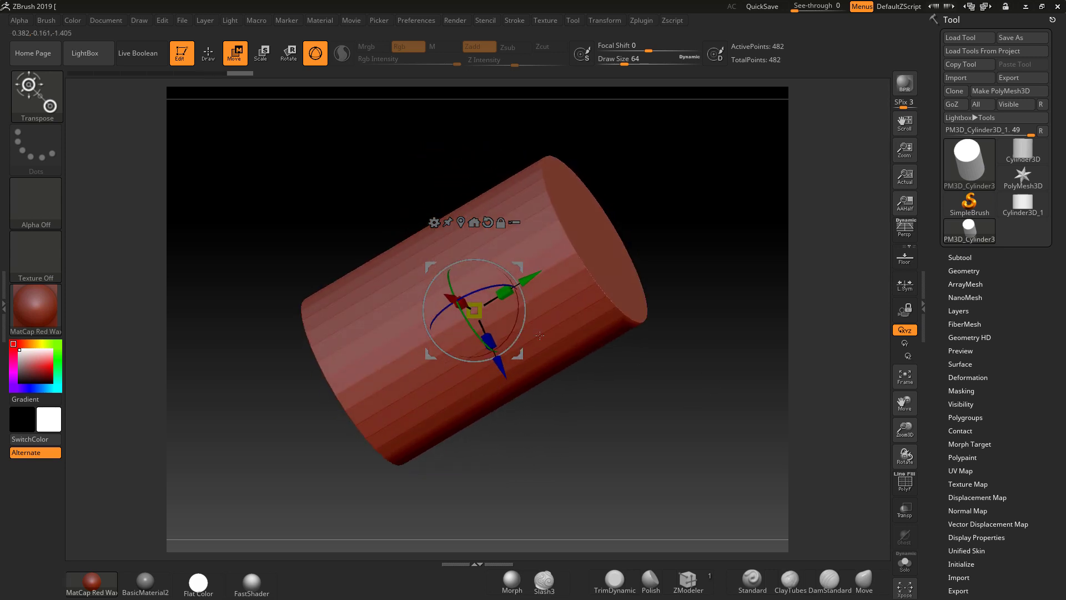
{"action": "left_click_drag", "start_coordinate": [683, 344], "coordinate": [744, 319]}
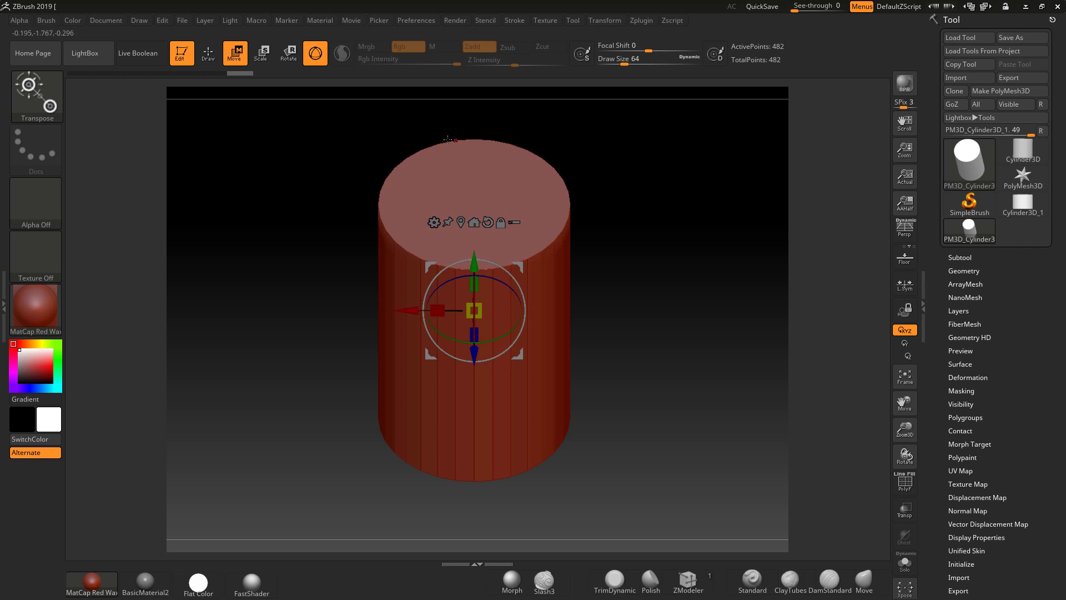
{"action": "left_click_drag", "start_coordinate": [448, 139], "coordinate": [570, 163]}
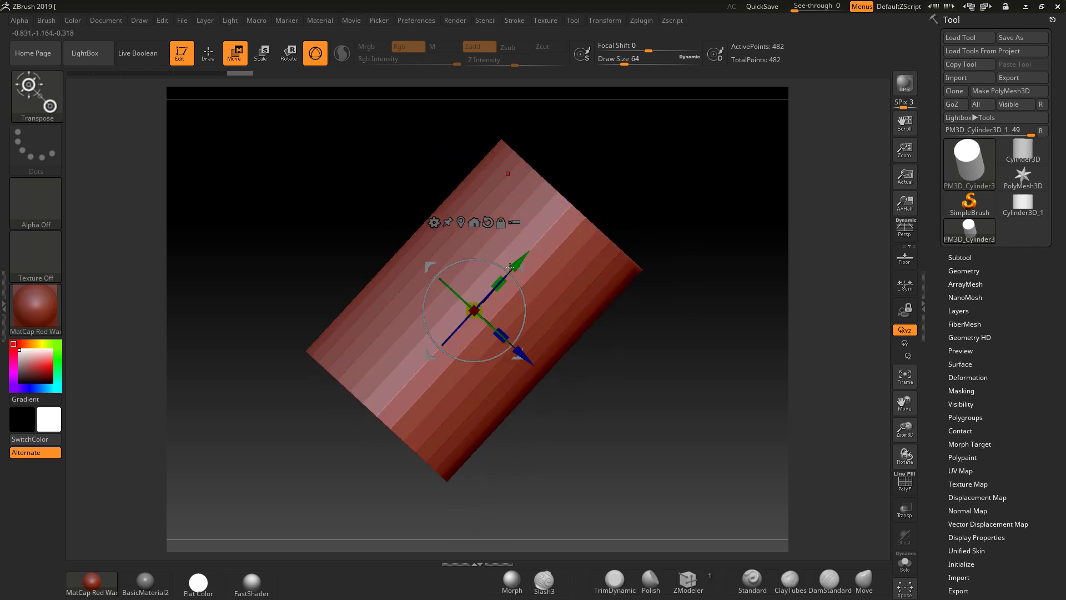
Try resizing the tilted cylinder to 1 mm along Y with Scale Master, and undo the resize.
{"action": "left_click", "coordinate": [643, 21]}
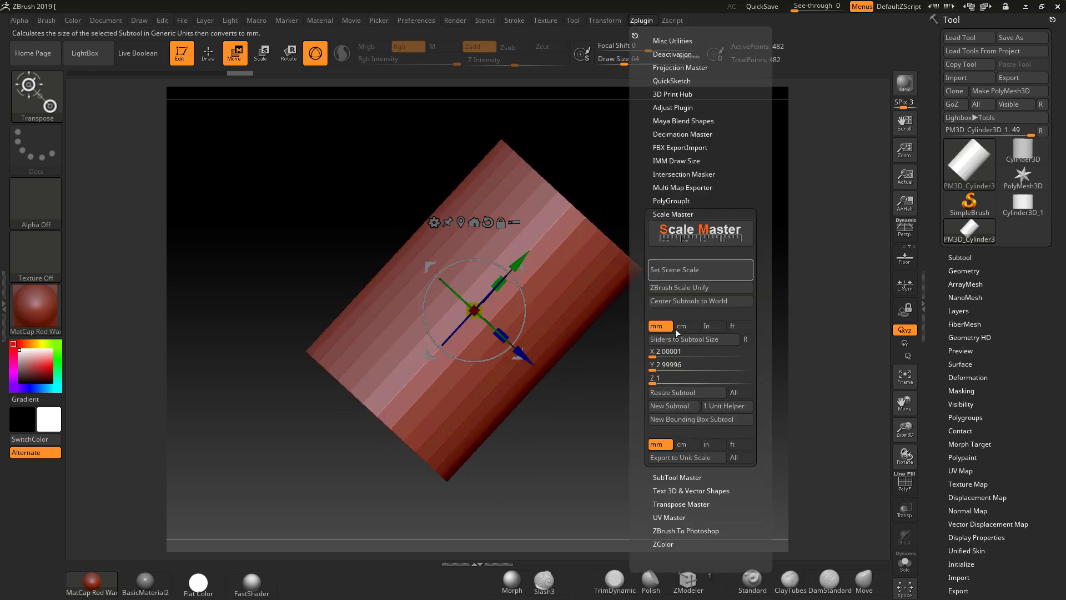
{"action": "left_click", "coordinate": [661, 365]}
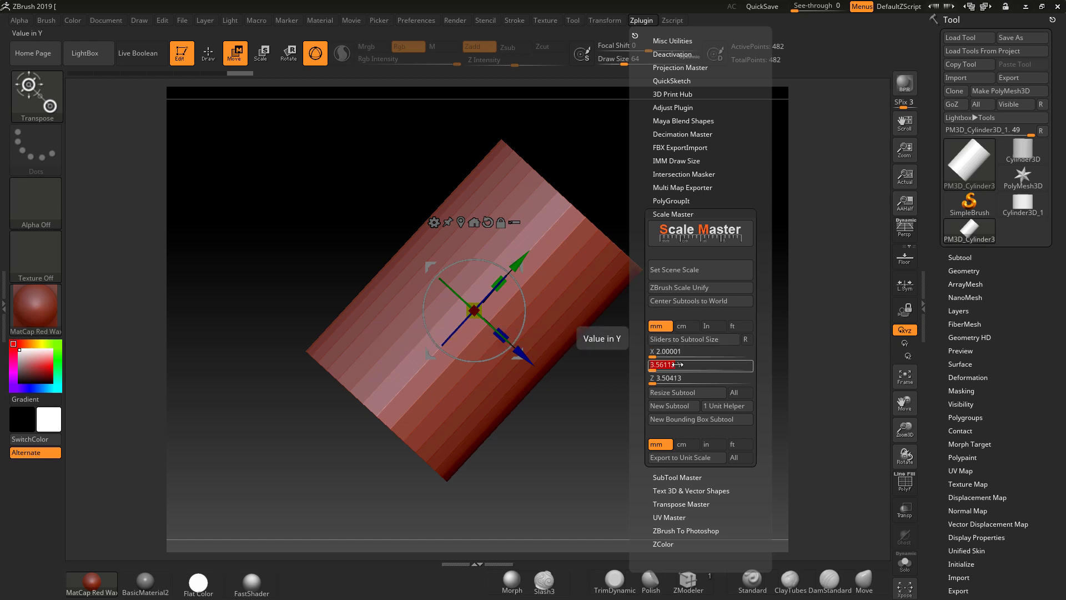
{"action": "left_click", "coordinate": [678, 377]}
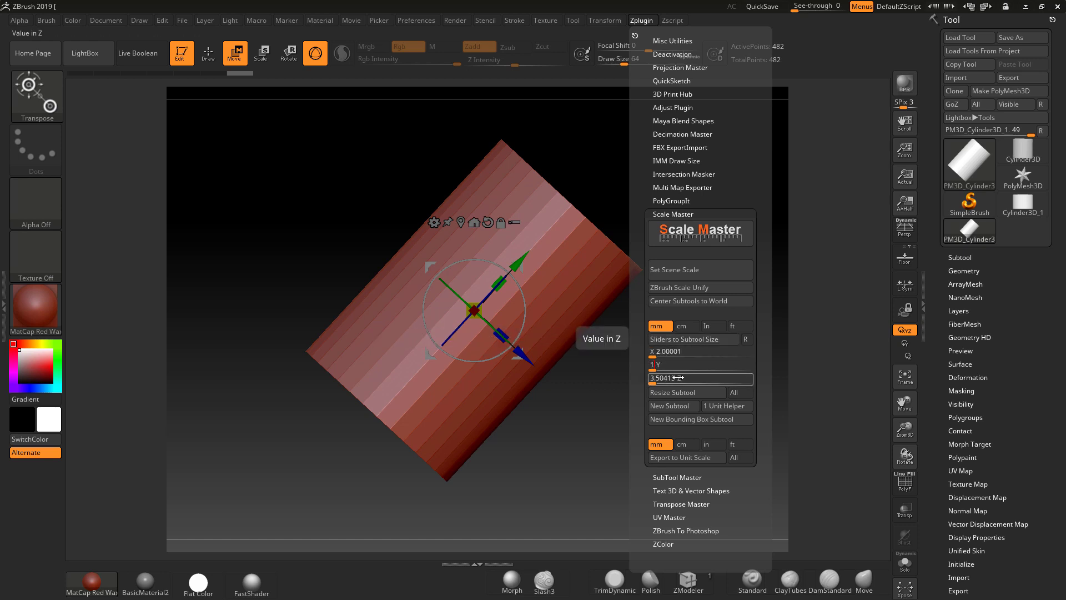
{"action": "left_click", "coordinate": [674, 393]}
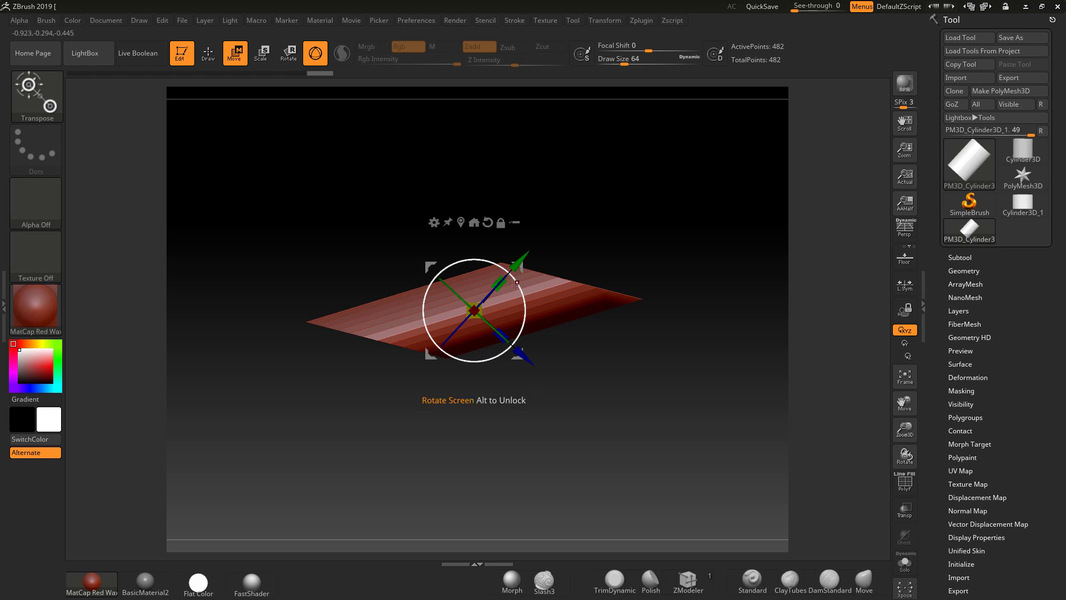
{"action": "key", "text": "ctrl"}
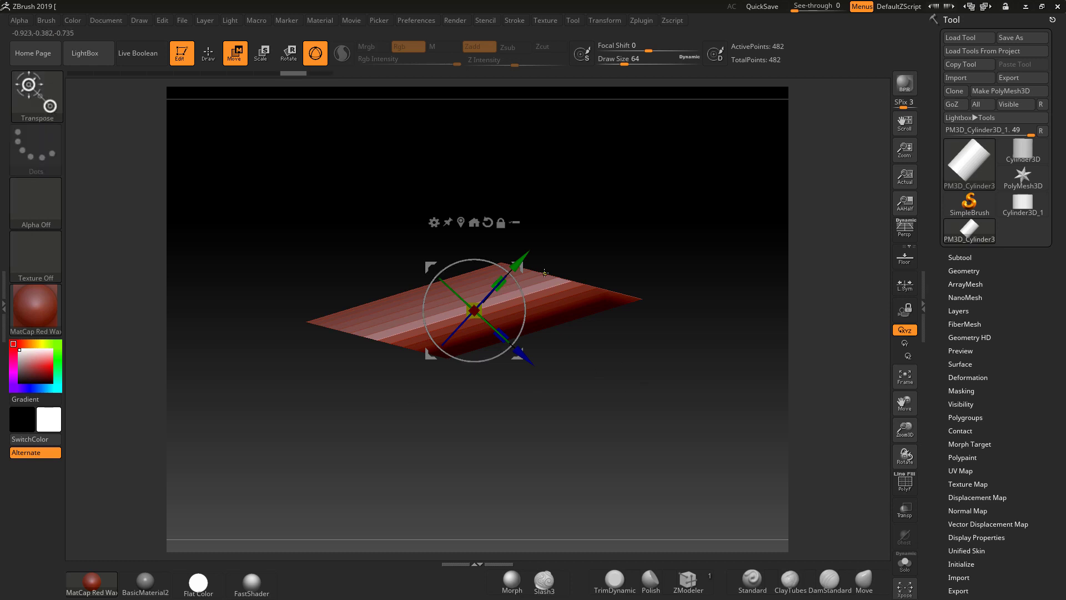
{"action": "left_click_drag", "start_coordinate": [638, 390], "coordinate": [646, 433]}
{"action": "key", "text": "ctrl"}
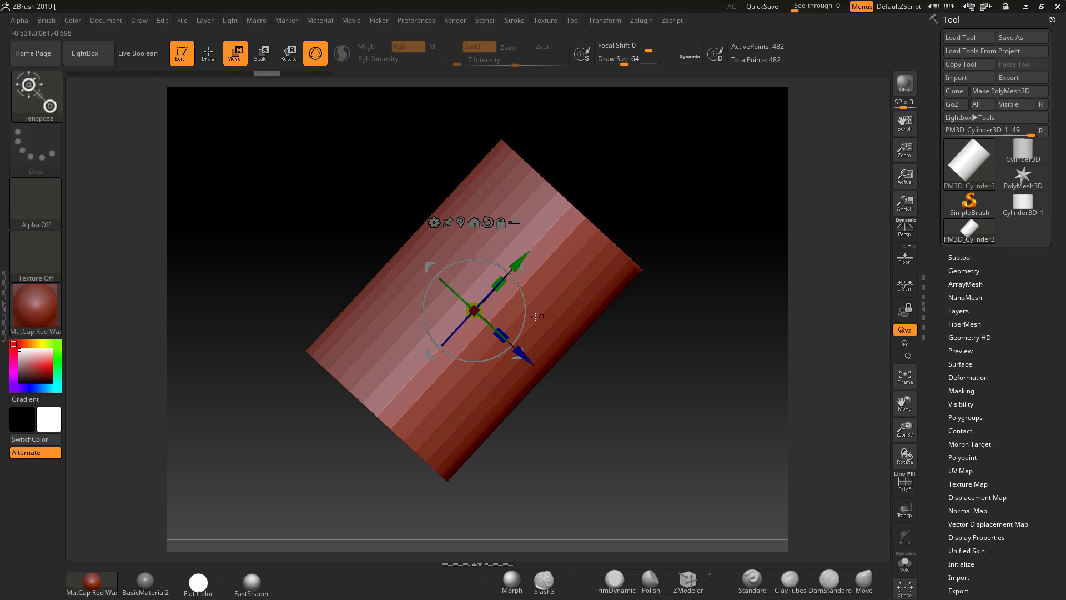
Try rotating the tilted cylinder back toward upright with the gizmo, and undo the rotations.
{"action": "left_click_drag", "start_coordinate": [527, 315], "coordinate": [509, 286]}
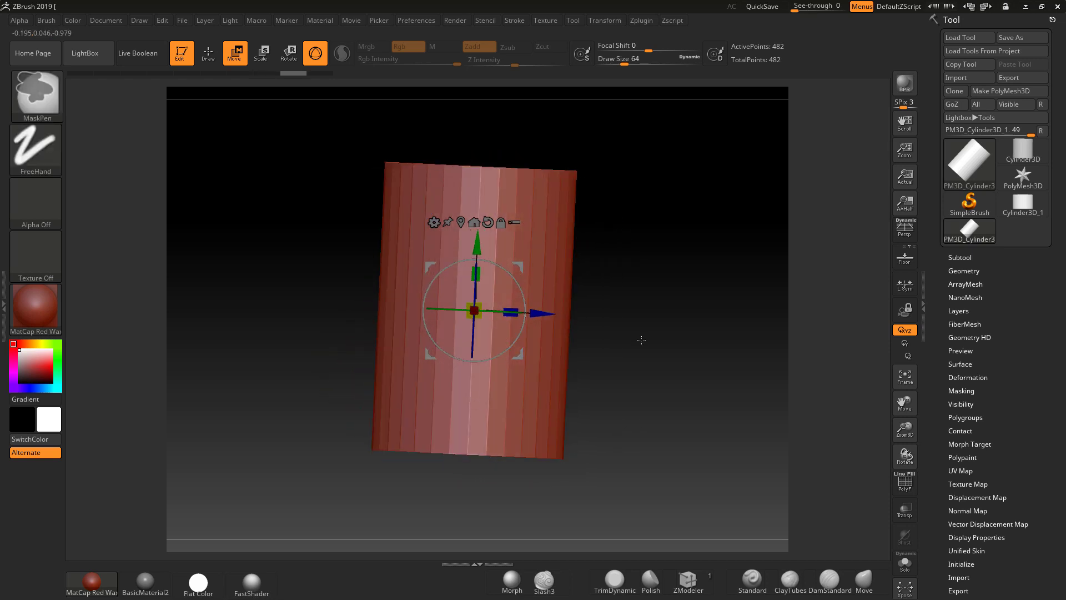
{"action": "key", "text": "ctrl+z"}
{"action": "key", "text": "ctrl+z"}
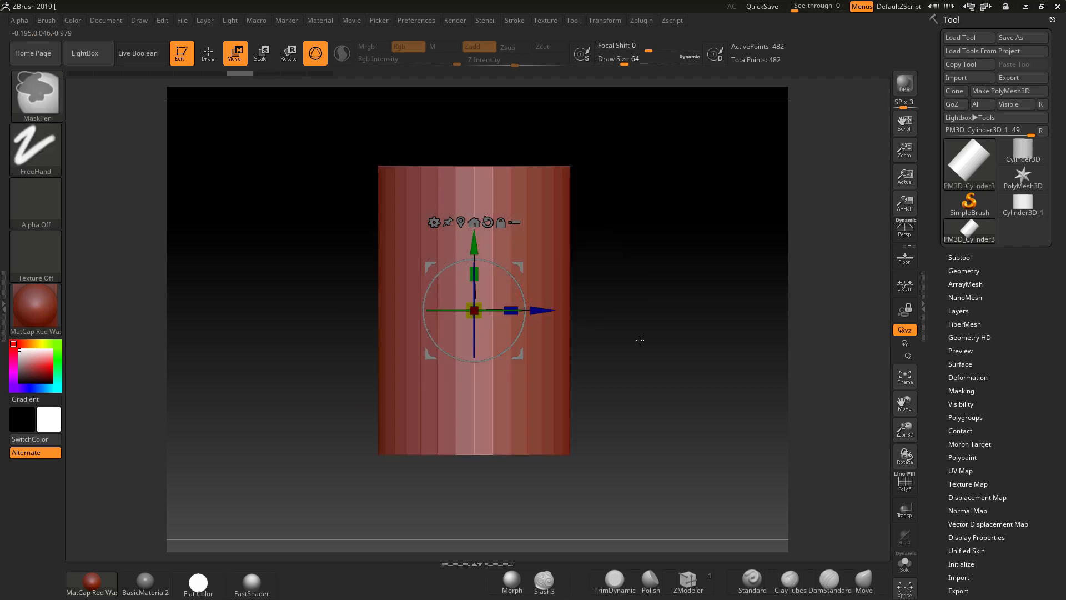
{"action": "key", "text": "ctrl+z"}
Tilt the upright cylinder diagonally in the side view and reset the gizmo's orientation to the world axes.
{"action": "left_click_drag", "start_coordinate": [487, 261], "coordinate": [508, 292]}
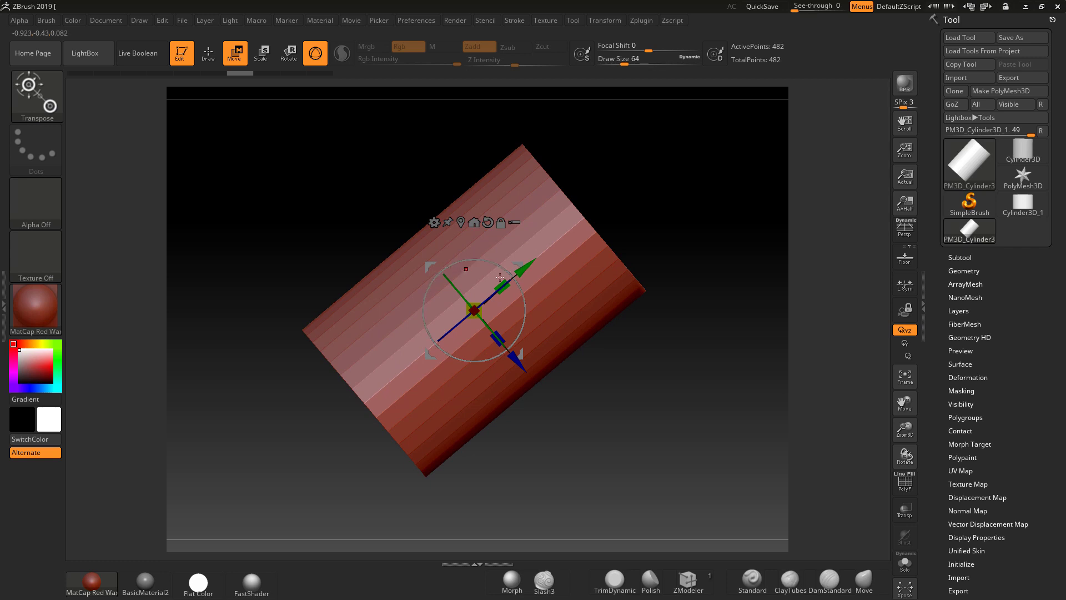
{"action": "left_click", "coordinate": [487, 222]}
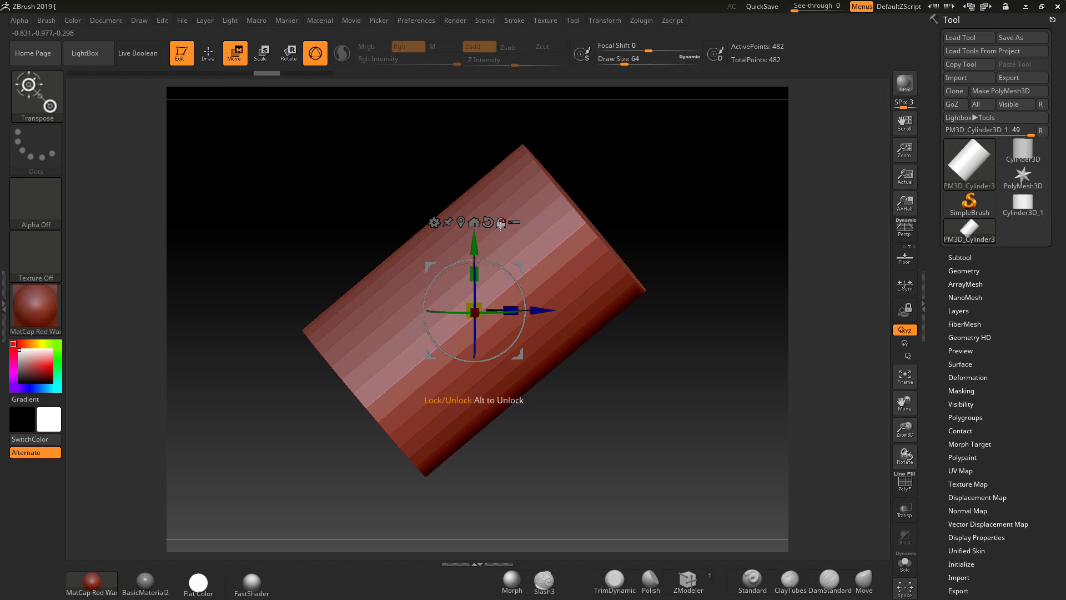
Rotate the cylinder about 3.6 degrees in the screen plane with the realigned gizmo.
{"action": "mouse_move", "coordinate": [503, 268]}
{"action": "left_mouse_down"}
{"action": "mouse_move", "coordinate": [461, 255]}
{"action": "mouse_move", "coordinate": [491, 279]}
{"action": "left_mouse_up"}
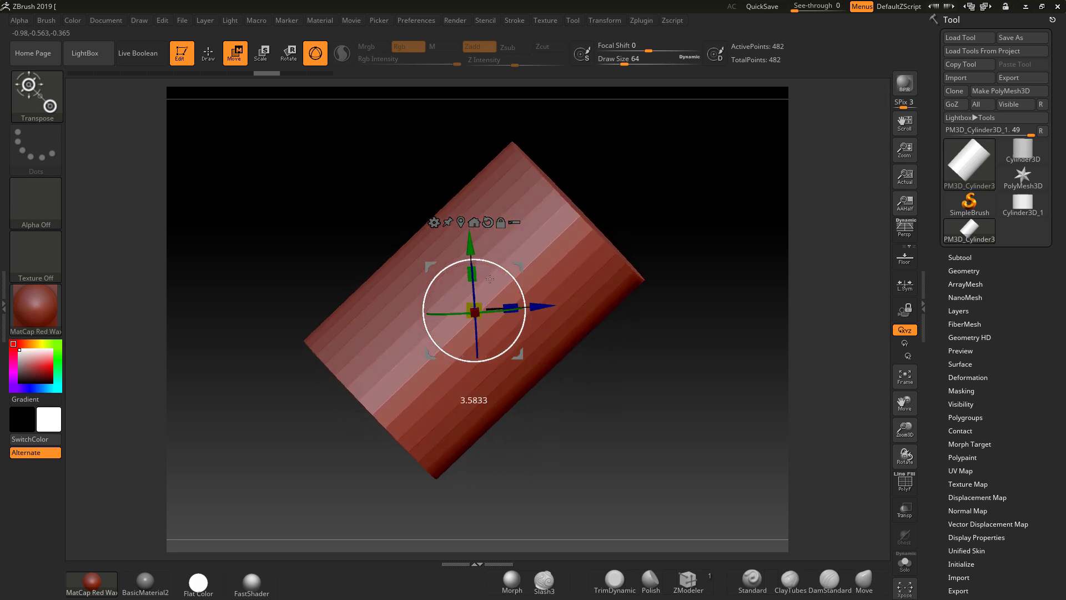
{"action": "left_click_drag", "start_coordinate": [733, 364], "coordinate": [683, 378]}
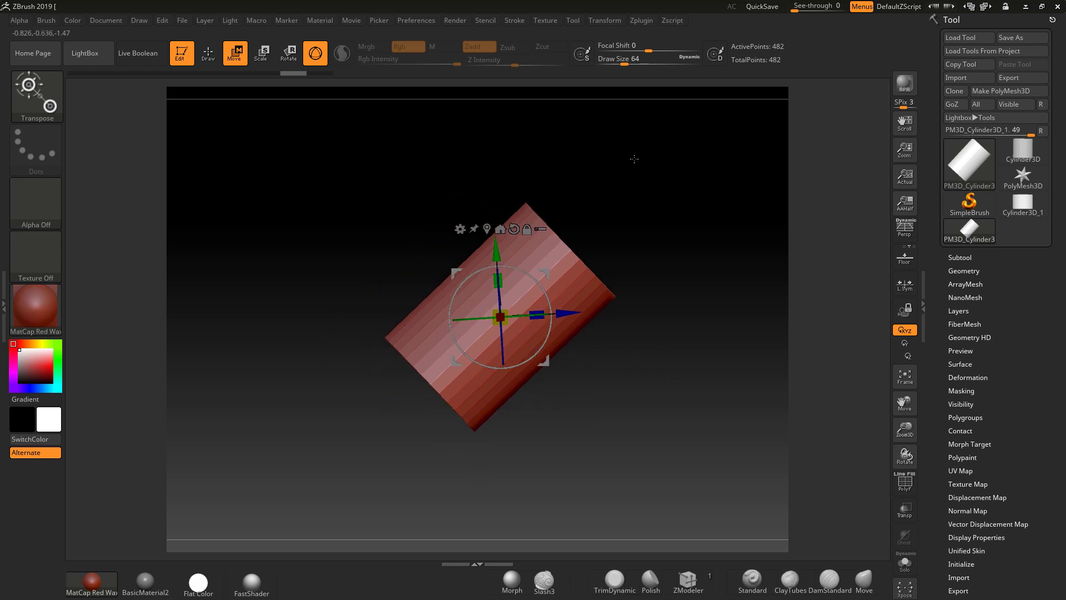
Turn on the floor grid beneath the tilted cylinder.
{"action": "left_click", "coordinate": [642, 21]}
{"action": "left_click_drag", "start_coordinate": [733, 332], "coordinate": [914, 277], "text": "alt"}
{"action": "left_click", "coordinate": [908, 259]}
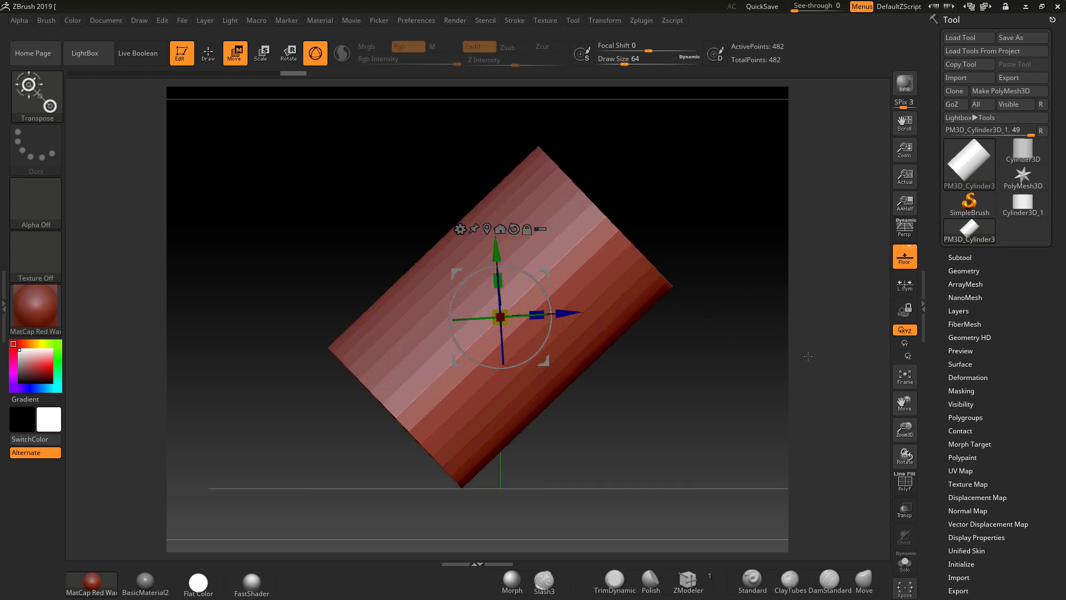
{"action": "left_click_drag", "start_coordinate": [801, 373], "coordinate": [596, 280], "text": "alt"}
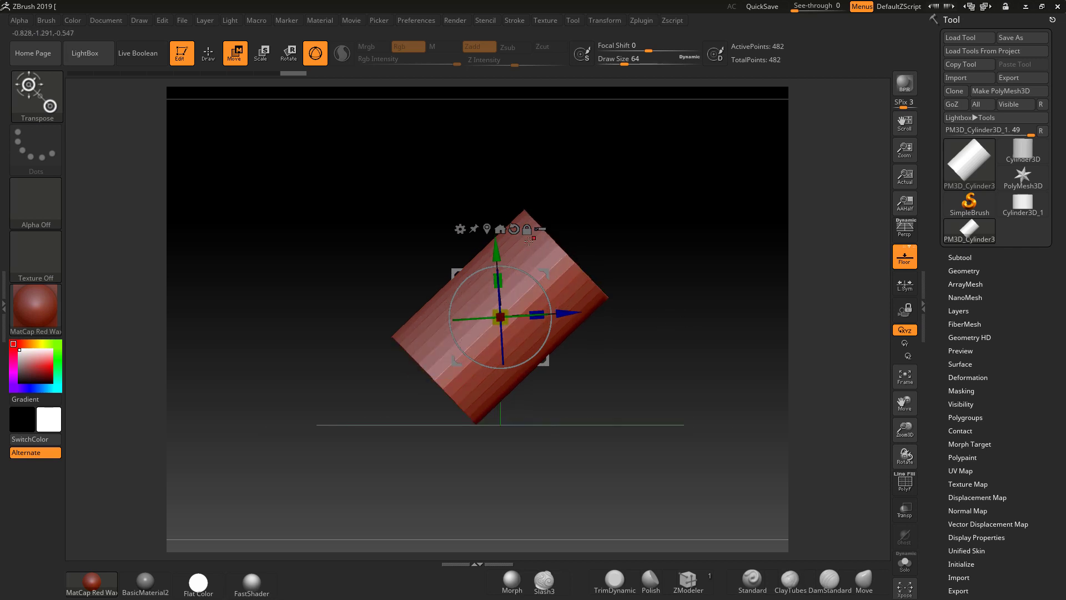
Try rotating only the gizmo's axes without the mesh, and undo back to the upright cylinder.
{"action": "left_click_drag", "start_coordinate": [521, 269], "coordinate": [537, 285], "text": "alt"}
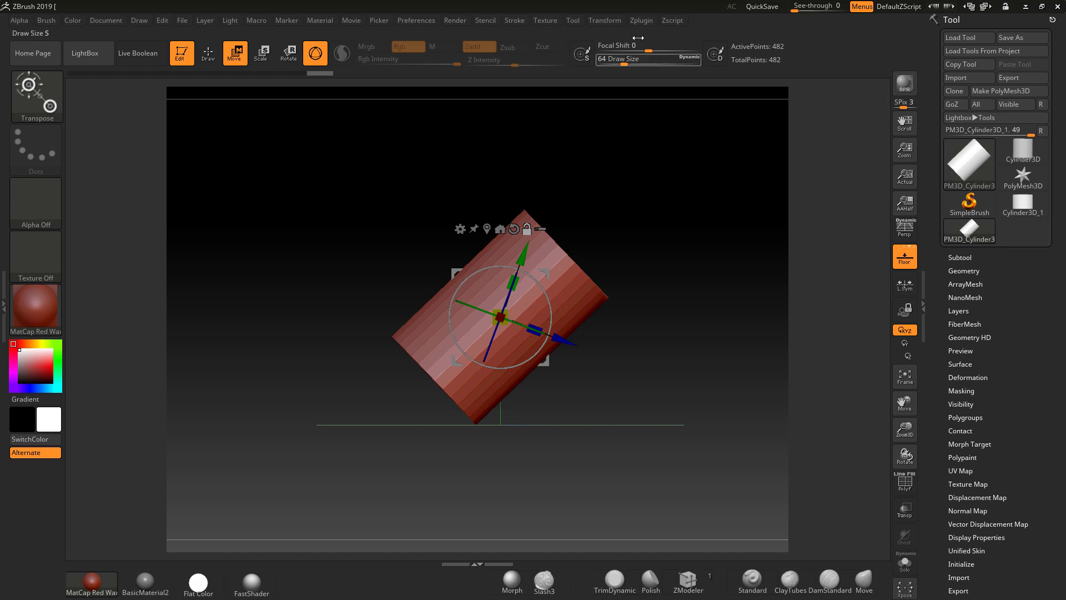
{"action": "left_click", "coordinate": [643, 21]}
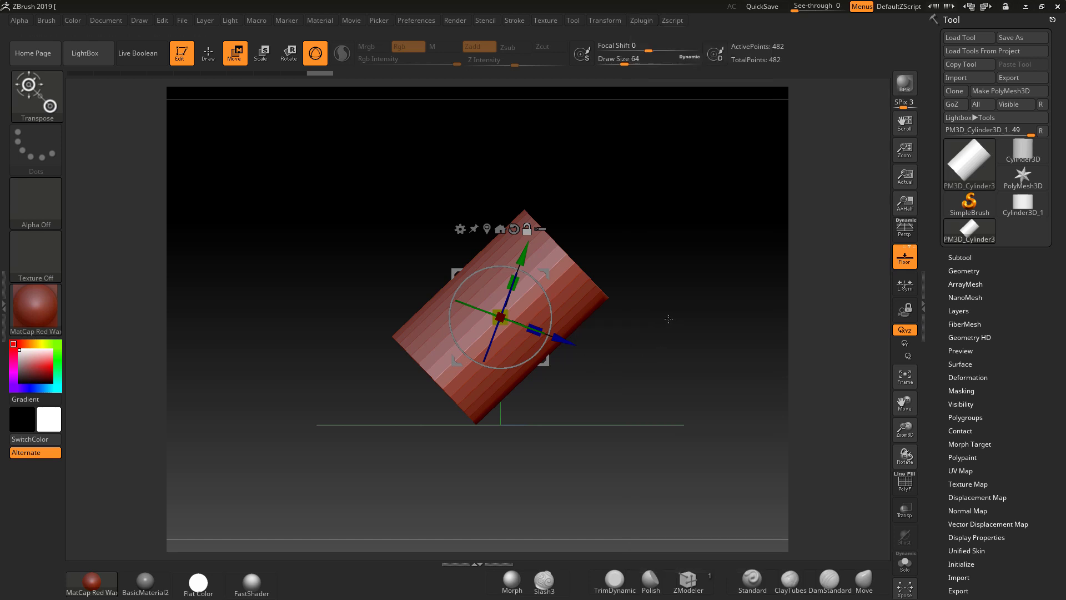
{"action": "key", "text": "ctrl+z"}
{"action": "key", "text": "ctrl+z"}
{"action": "key", "text": "ctrl+z"}
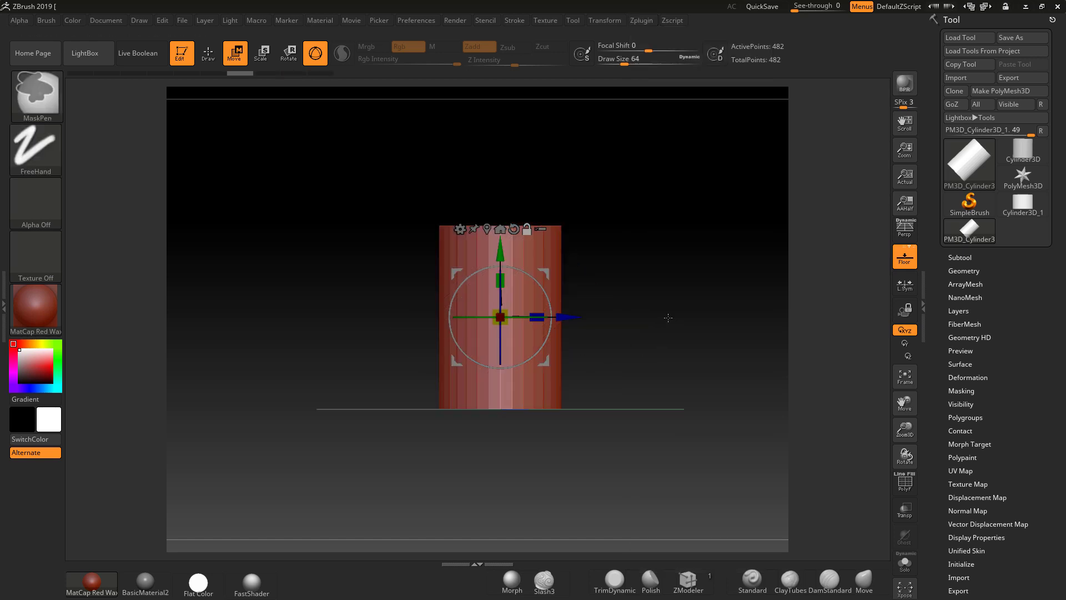
{"action": "key", "text": "ctrl+z"}
Rotate the upright cylinder a snapped quarter turn with the gizmo to lay it on its side.
{"action": "left_click_drag", "start_coordinate": [738, 311], "coordinate": [706, 336]}
{"action": "left_click_drag", "start_coordinate": [544, 295], "coordinate": [486, 272], "text": "shift"}
{"action": "left_click", "coordinate": [513, 229]}
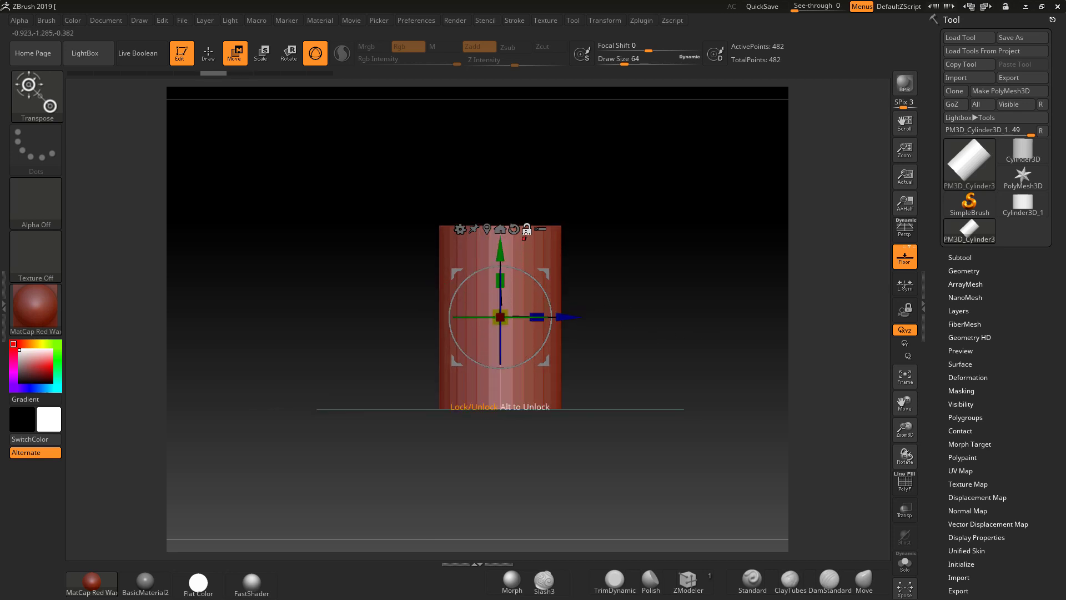
{"action": "left_click_drag", "start_coordinate": [533, 278], "coordinate": [501, 288], "text": "shift"}
{"action": "key", "text": "ctrl+z"}
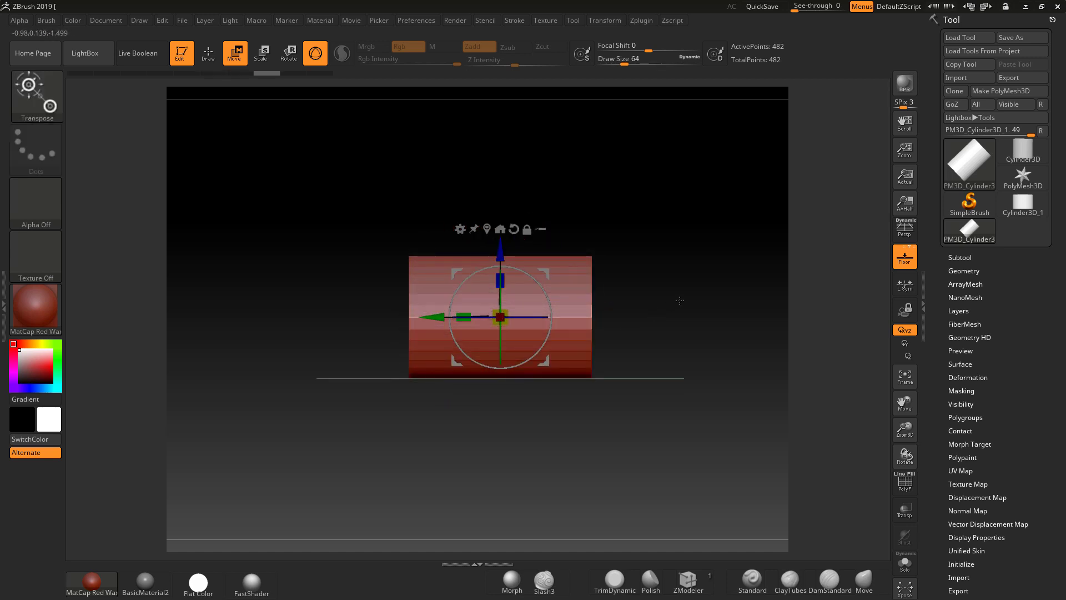
Reset the gizmo's orientation to the world axes on the horizontal cylinder.
{"action": "mouse_move", "coordinate": [680, 301]}
{"action": "left_mouse_down"}
{"action": "mouse_move", "coordinate": [712, 309]}
{"action": "mouse_move", "coordinate": [681, 317]}
{"action": "mouse_move", "coordinate": [702, 327]}
{"action": "mouse_move", "coordinate": [714, 362]}
{"action": "mouse_move", "coordinate": [723, 342]}
{"action": "mouse_move", "coordinate": [683, 307]}
{"action": "mouse_move", "coordinate": [723, 304]}
{"action": "left_mouse_up"}
{"action": "key", "text": "ctrl+z"}
{"action": "left_click_drag", "start_coordinate": [628, 283], "coordinate": [648, 277]}
{"action": "mouse_move", "coordinate": [674, 296]}
{"action": "left_mouse_down"}
{"action": "mouse_move", "coordinate": [690, 301]}
{"action": "mouse_move", "coordinate": [673, 296]}
{"action": "left_mouse_up"}
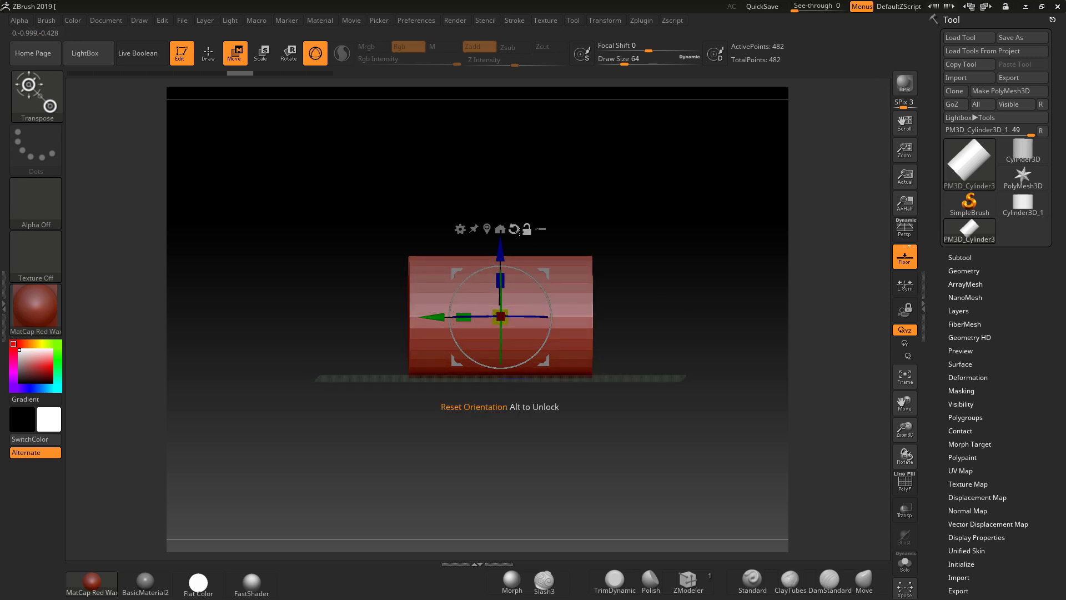
{"action": "left_click", "coordinate": [517, 231]}
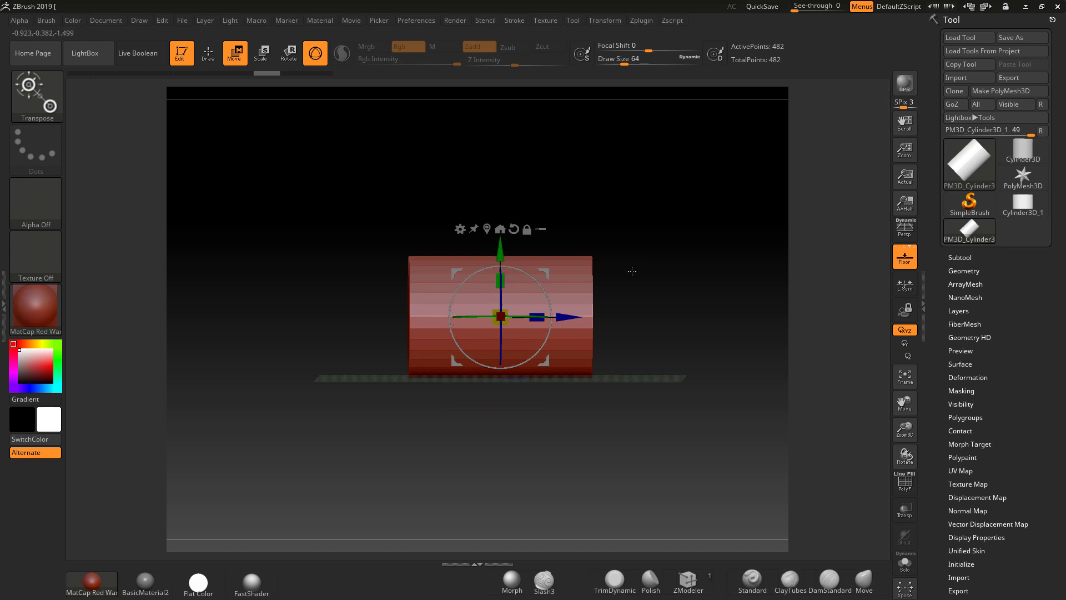
Switch the floor grid from the Y plane to the Z plane in the Draw settings.
{"action": "left_click_drag", "start_coordinate": [695, 292], "coordinate": [685, 302]}
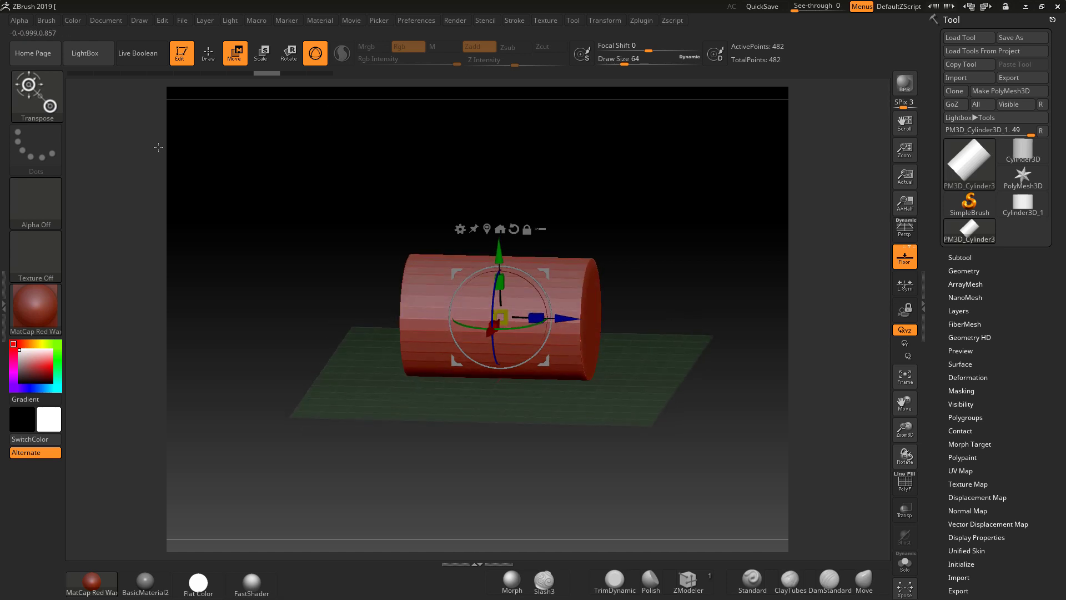
{"action": "left_click", "coordinate": [135, 21]}
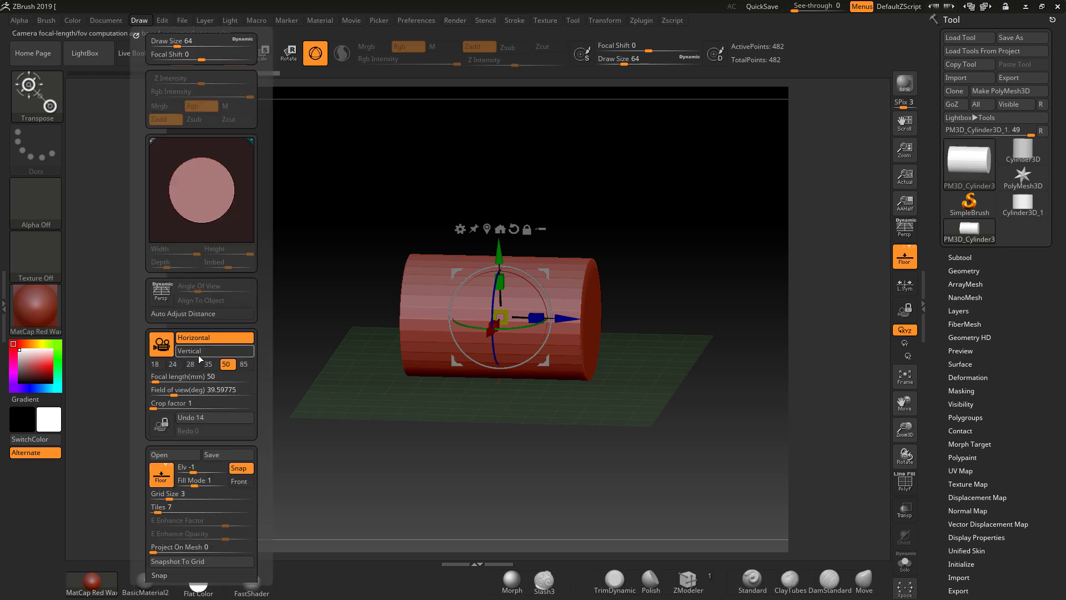
{"action": "left_click", "coordinate": [170, 467]}
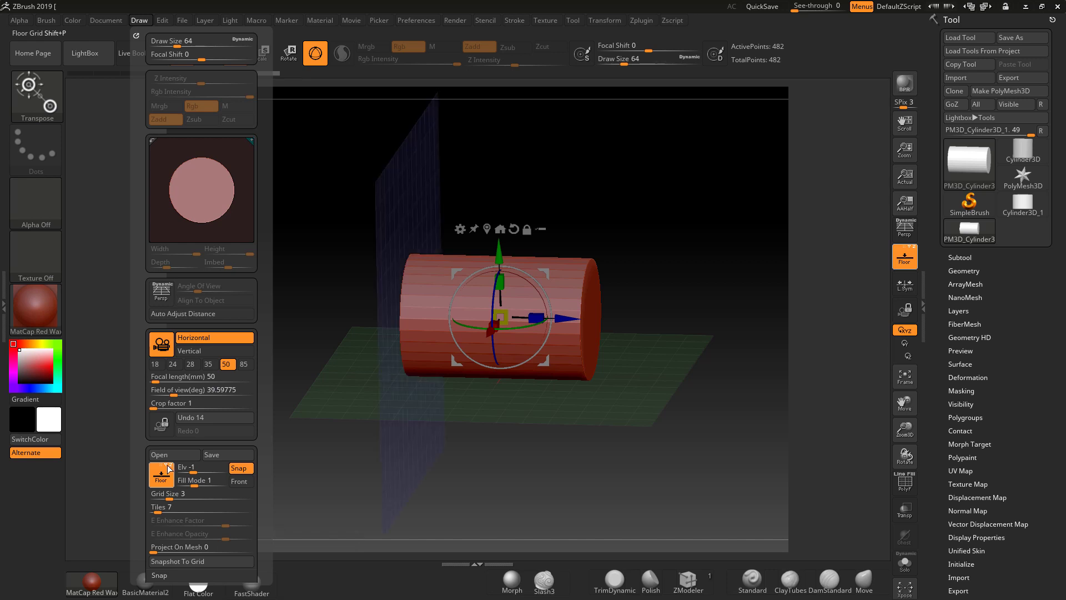
{"action": "left_click", "coordinate": [166, 466]}
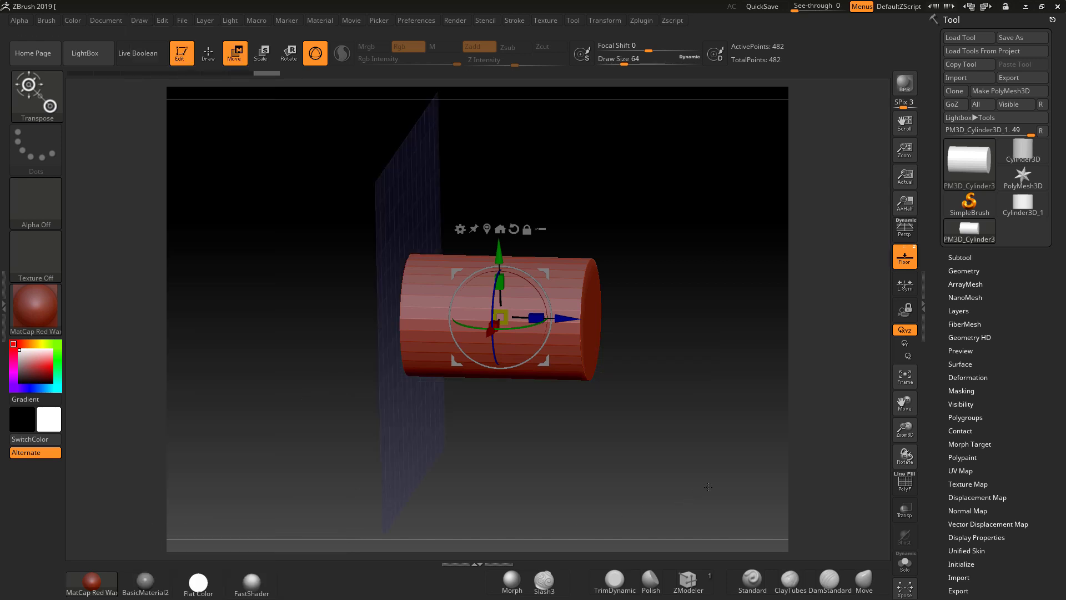
{"action": "left_click_drag", "start_coordinate": [709, 482], "coordinate": [675, 337]}
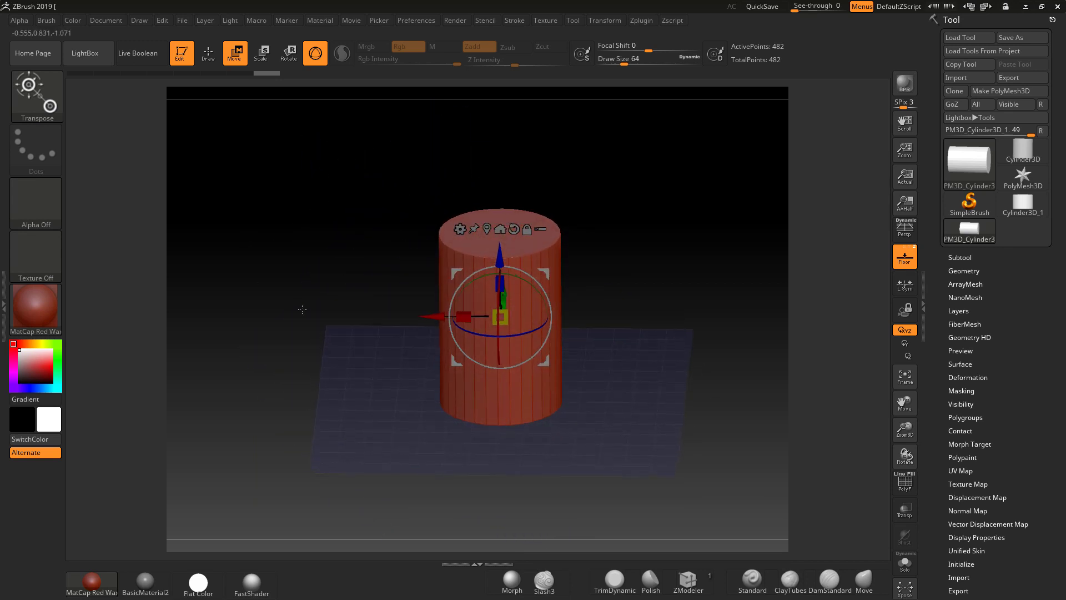
{"action": "right_click_drag", "start_coordinate": [387, 345], "coordinate": [384, 322], "text": "ctrl"}
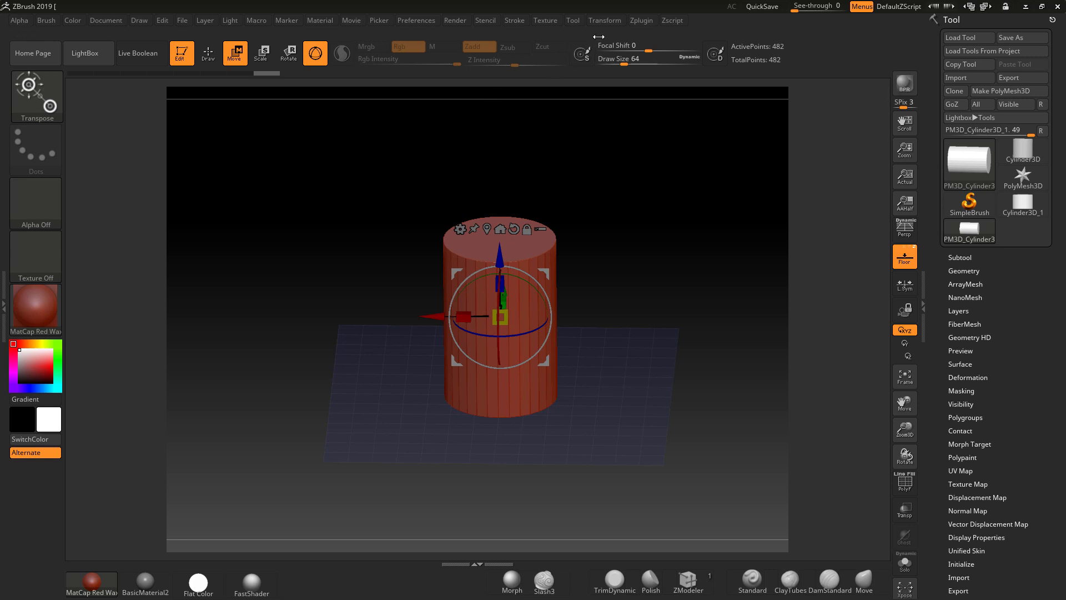
Set the Z size to 4 mm in Scale Master and resize the cylinder subtool.
{"action": "left_click", "coordinate": [641, 20]}
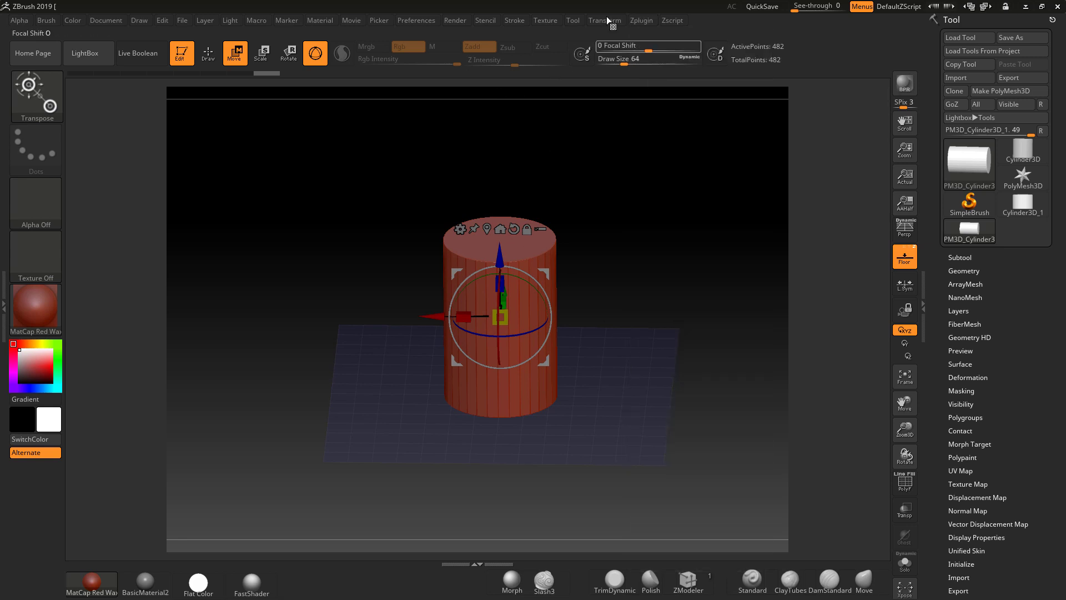
{"action": "left_click", "coordinate": [638, 21]}
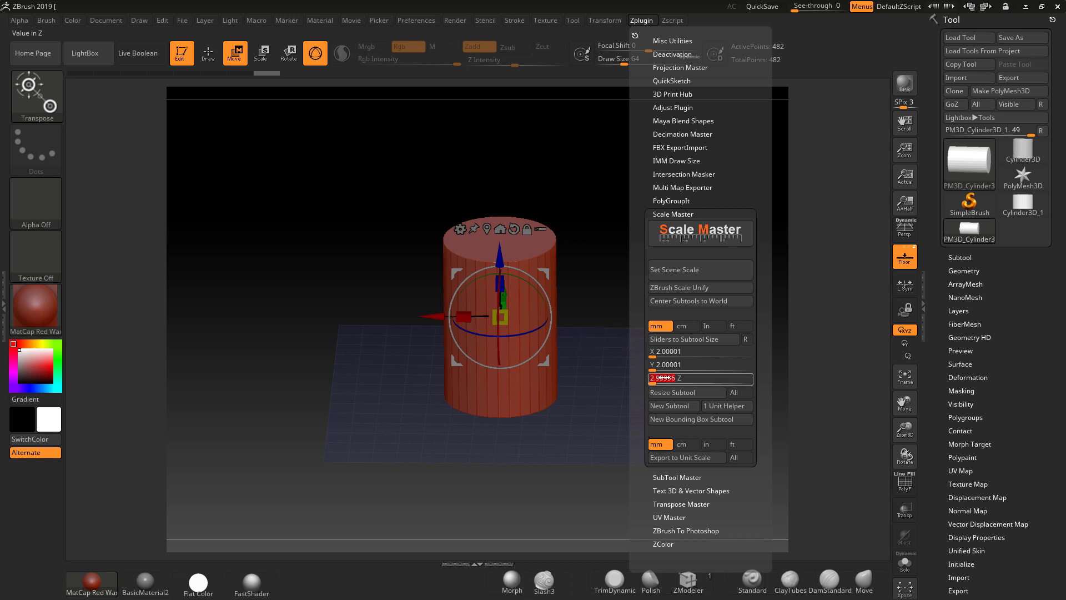
{"action": "left_click", "coordinate": [655, 378]}
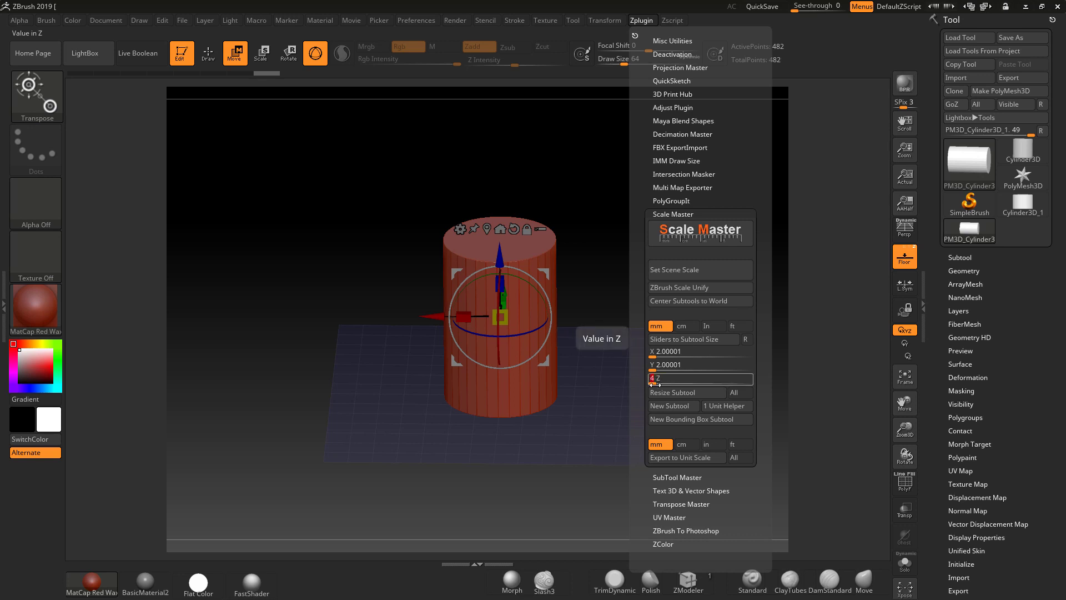
{"action": "key", "text": "Return"}
{"action": "left_click", "coordinate": [669, 392]}
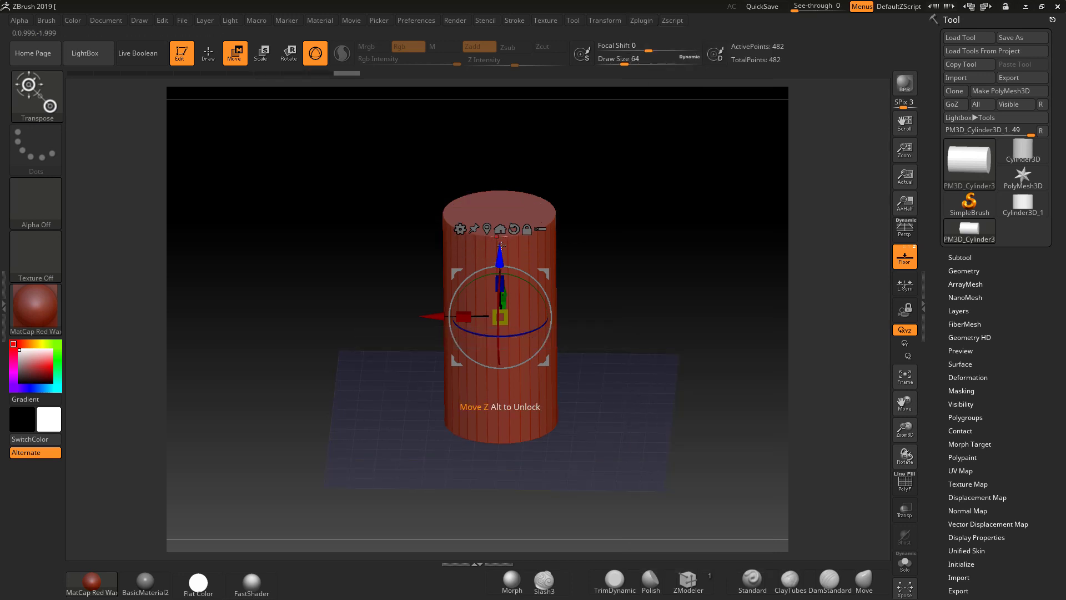
{"action": "mouse_move", "coordinate": [654, 230]}
{"action": "left_mouse_down"}
{"action": "mouse_move", "coordinate": [661, 216]}
{"action": "mouse_move", "coordinate": [645, 222]}
{"action": "left_mouse_up"}
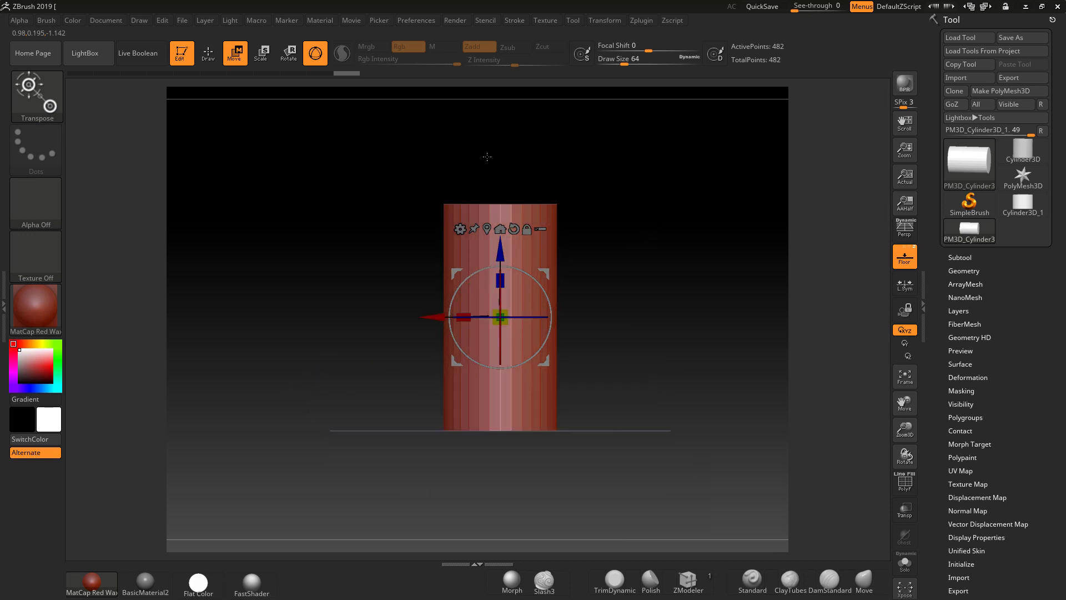
{"action": "left_click_drag", "start_coordinate": [371, 261], "coordinate": [369, 306]}
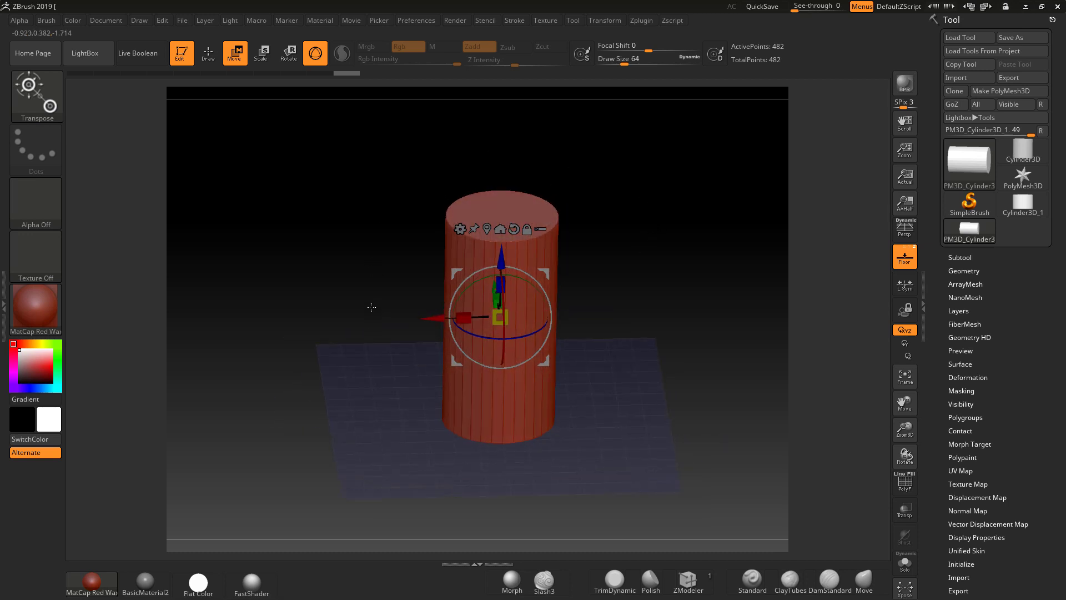
Enable interface customization and store the current configuration as the startup configuration.
{"action": "left_click", "coordinate": [410, 22]}
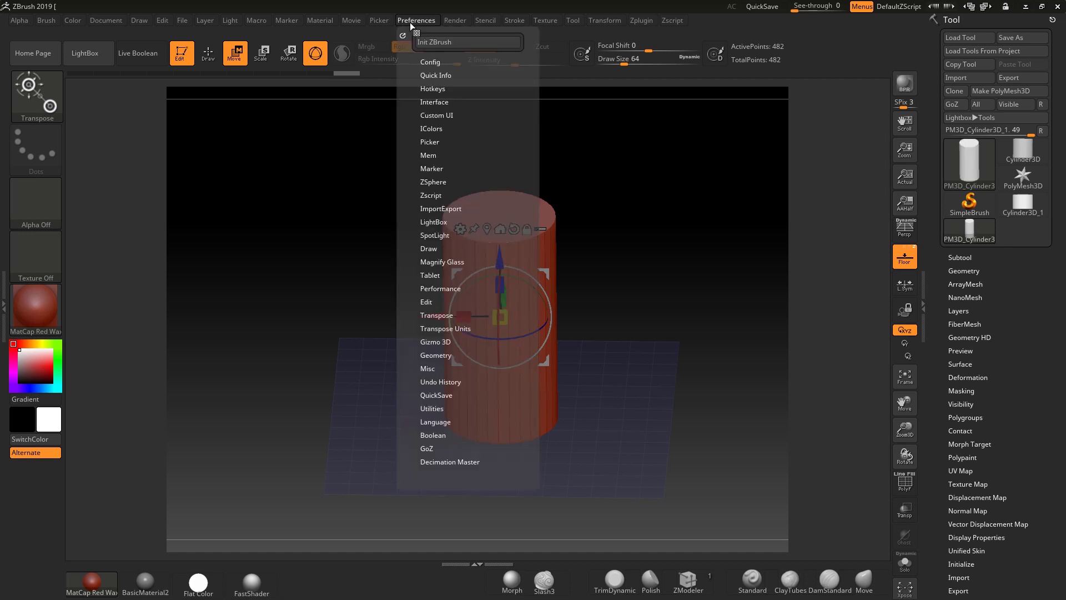
{"action": "left_click", "coordinate": [428, 60]}
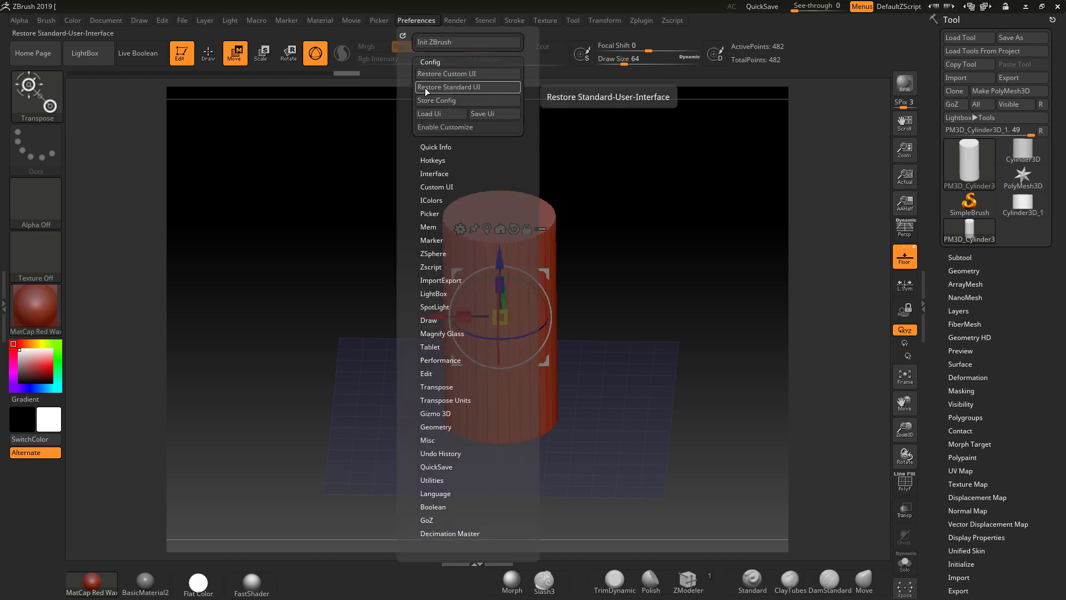
{"action": "left_click", "coordinate": [431, 127]}
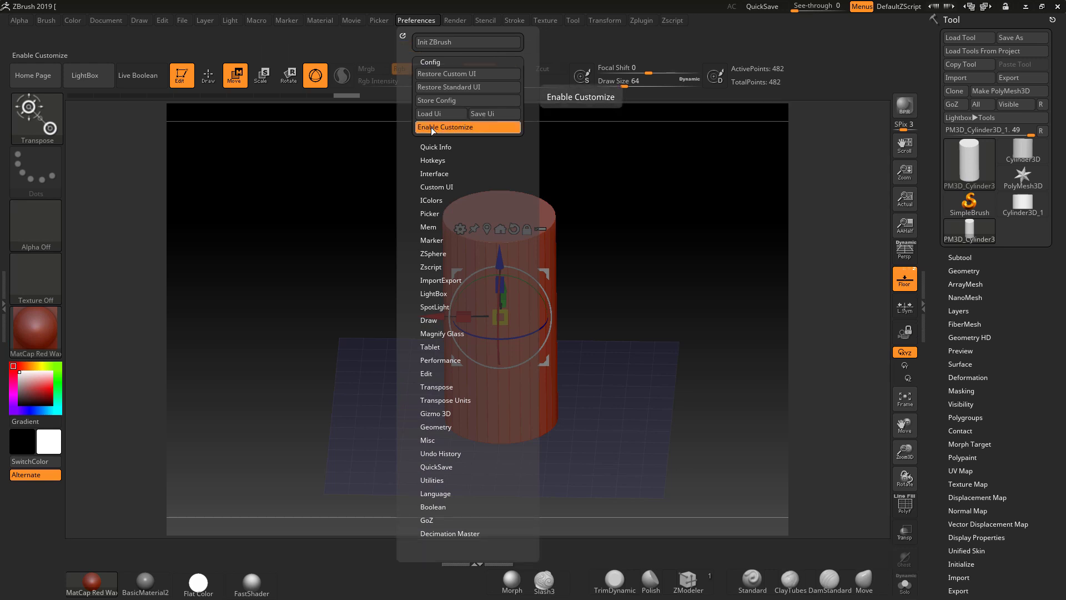
{"action": "left_click", "coordinate": [445, 101]}
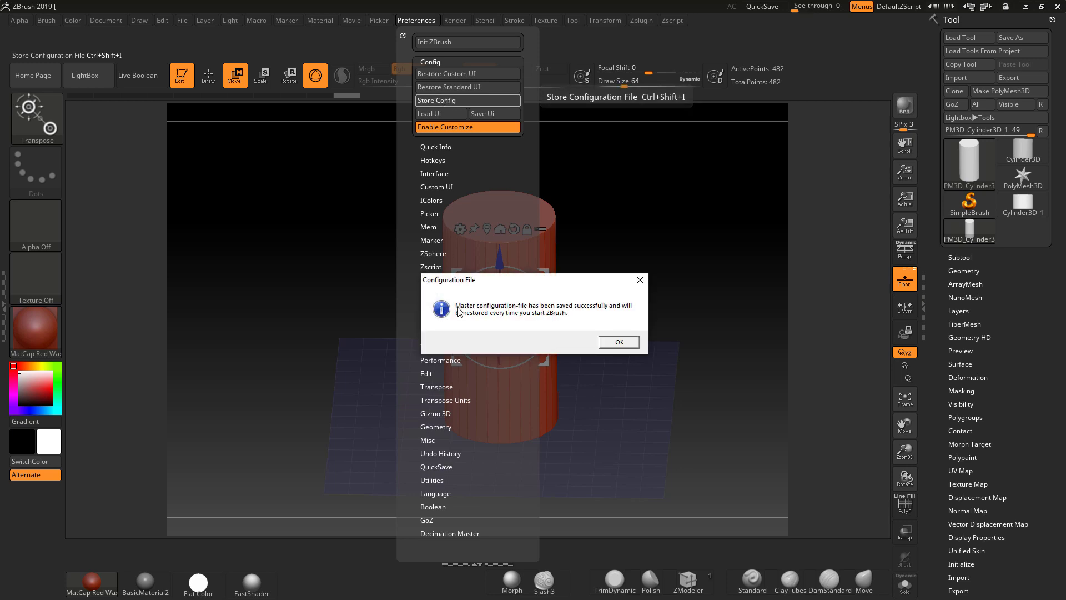
{"action": "left_click", "coordinate": [619, 341]}
Quit the program without saving the project changes and relaunch it.
{"action": "left_click", "coordinate": [89, 75]}
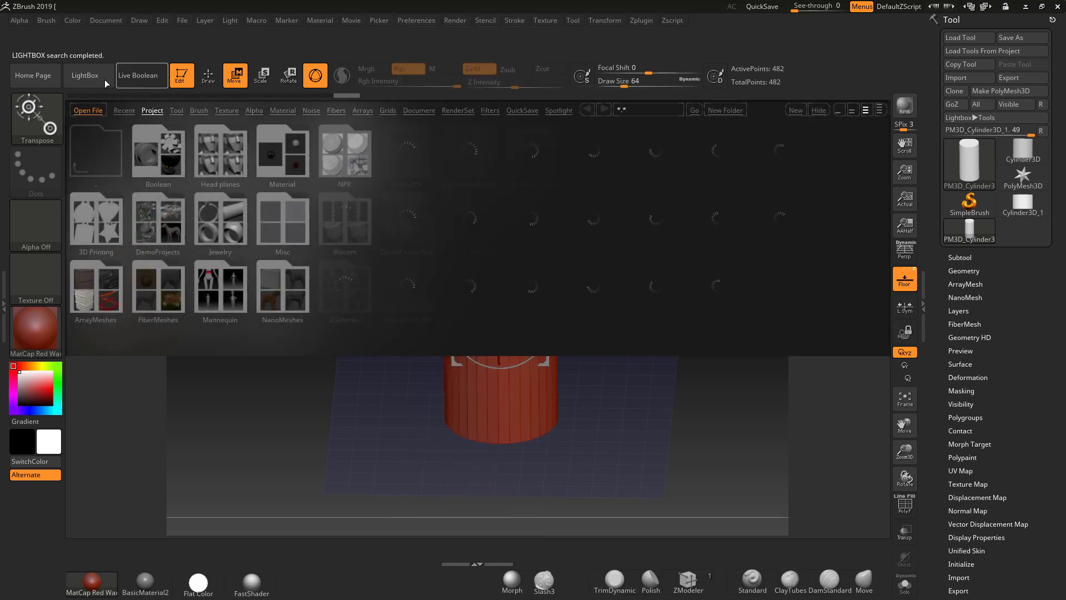
{"action": "left_click", "coordinate": [106, 82]}
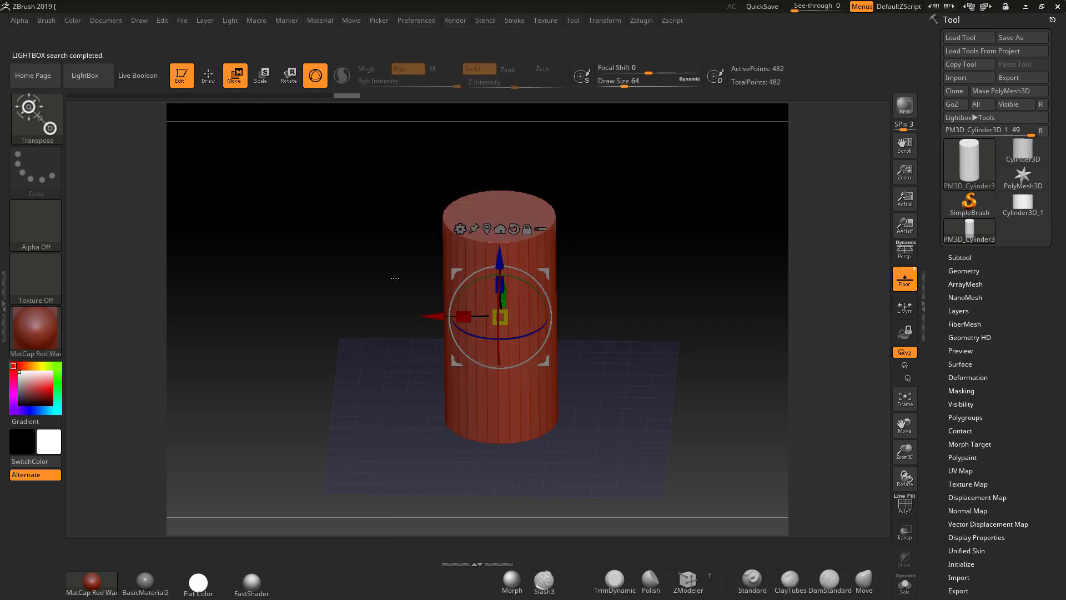
{"action": "left_click", "coordinate": [1058, 7]}
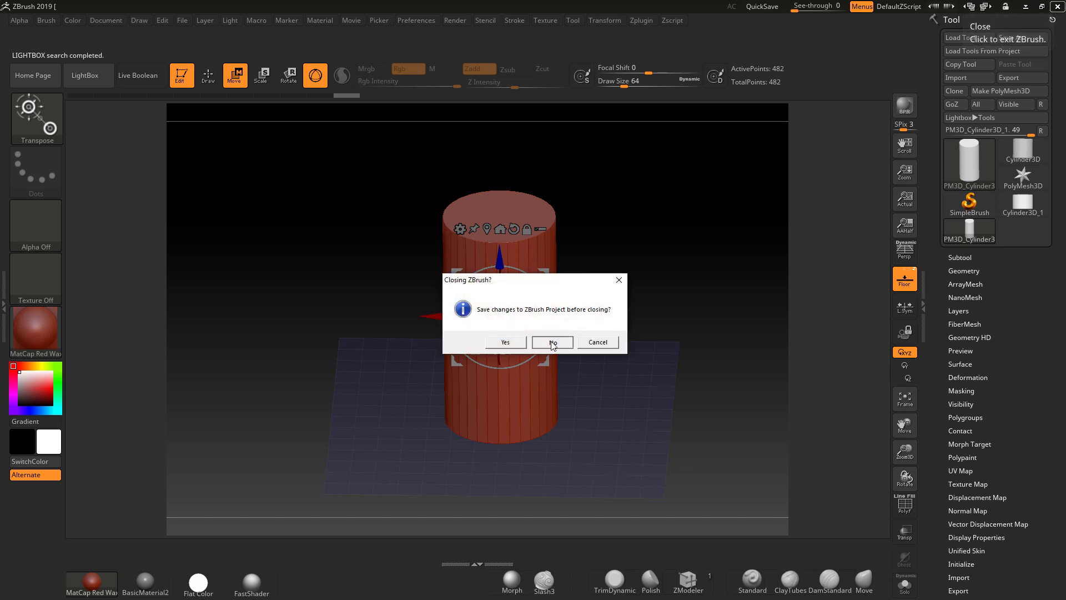
{"action": "left_click", "coordinate": [553, 342]}
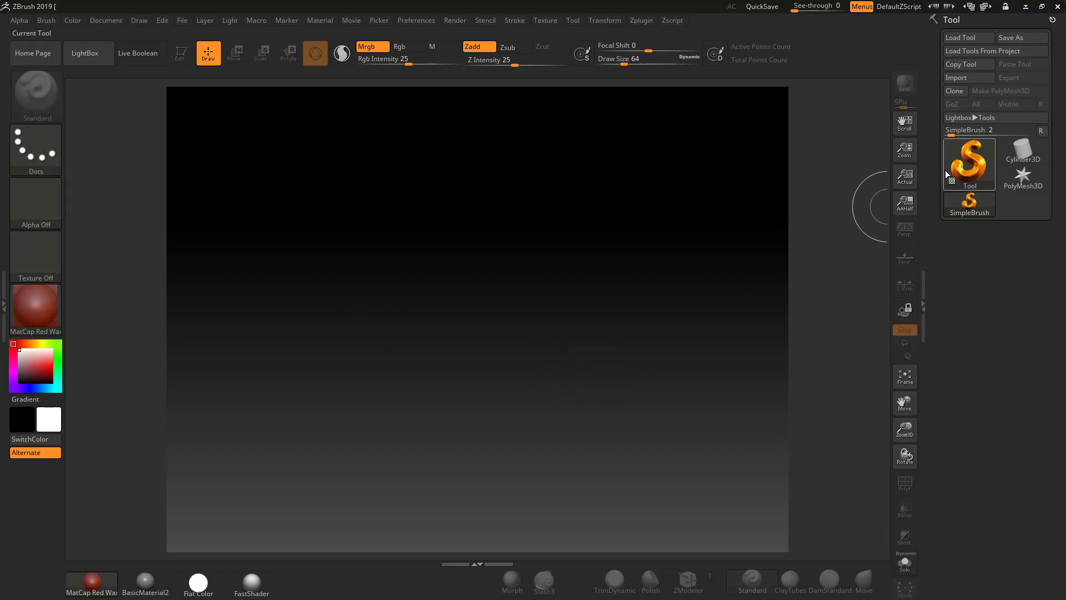
Draw a new Cylinder3D primitive on the empty canvas and enter edit mode.
{"action": "left_click", "coordinate": [969, 163]}
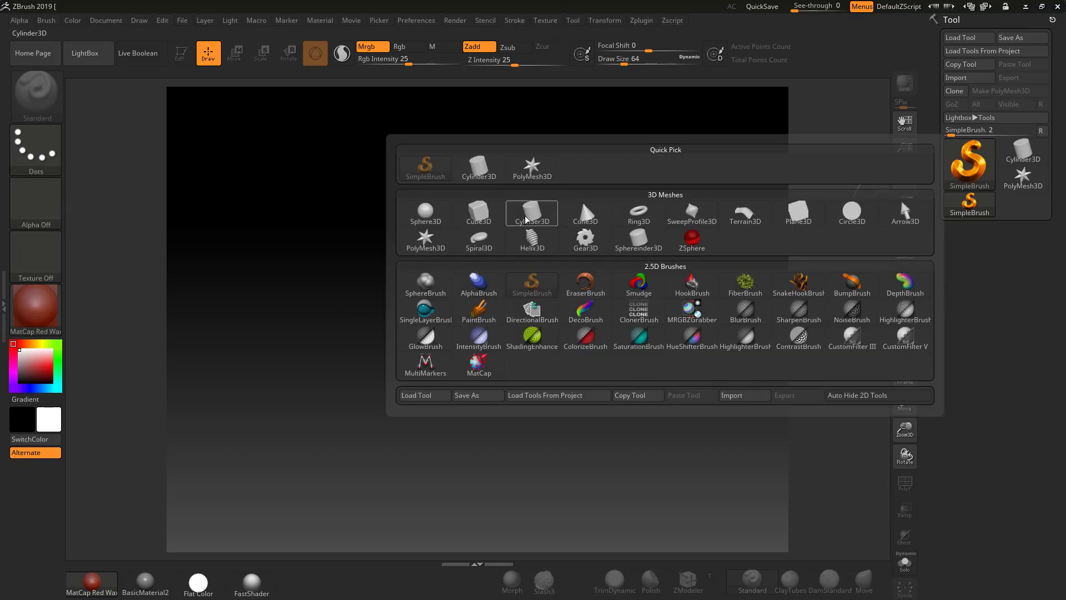
{"action": "left_click", "coordinate": [526, 220]}
{"action": "left_click_drag", "start_coordinate": [502, 274], "coordinate": [503, 414]}
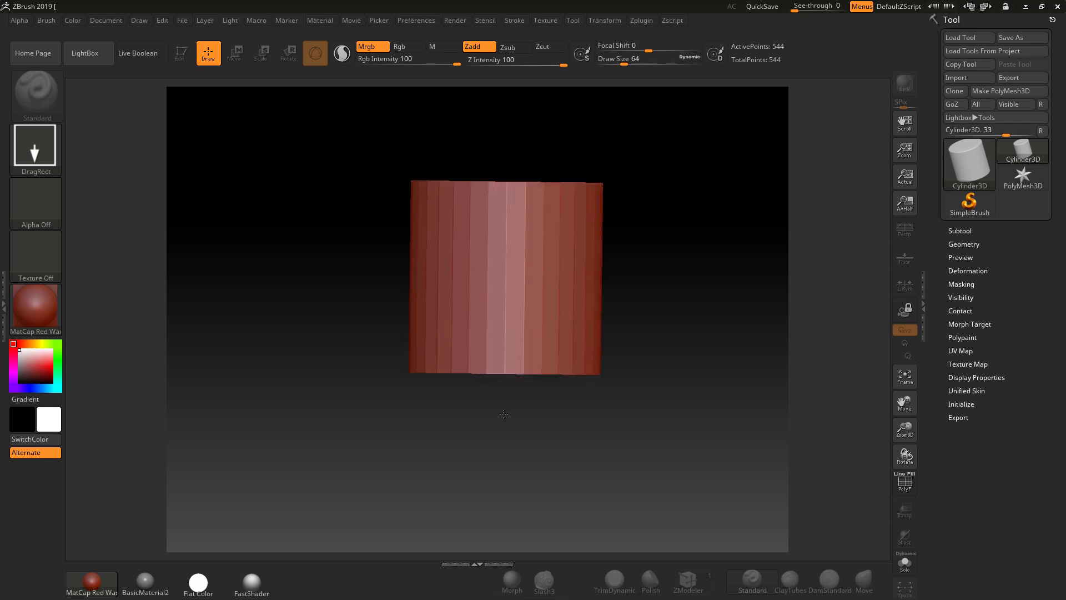
{"action": "left_click", "coordinate": [181, 53]}
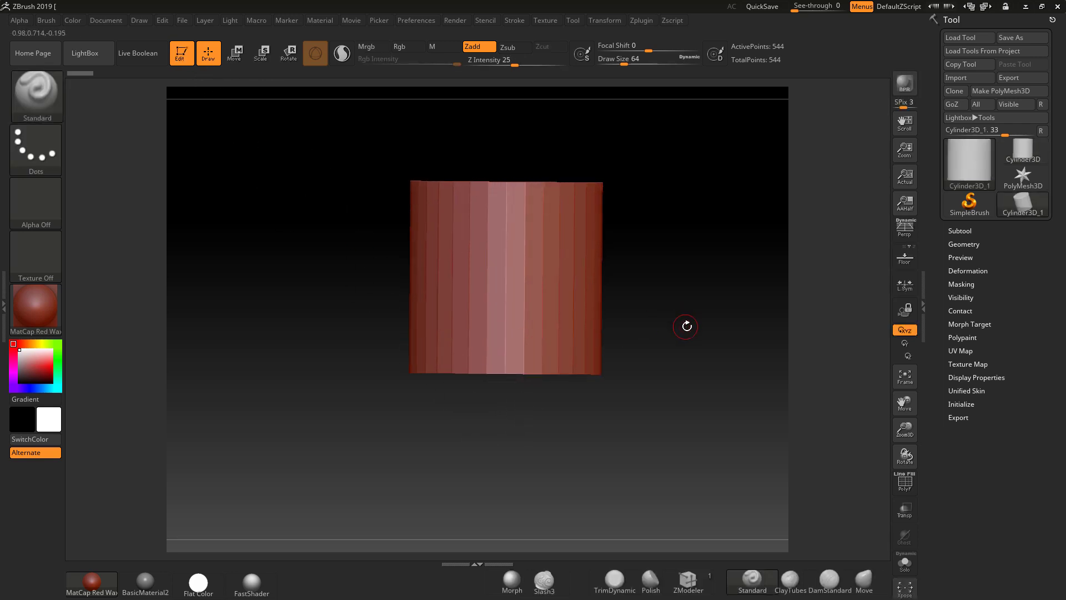
Turn on the floor grid and activate the Scale gizmo on the new cylinder.
{"action": "left_click_drag", "start_coordinate": [695, 304], "coordinate": [629, 263], "text": "alt"}
{"action": "left_click", "coordinate": [904, 257]}
{"action": "left_click_drag", "start_coordinate": [702, 281], "coordinate": [701, 306]}
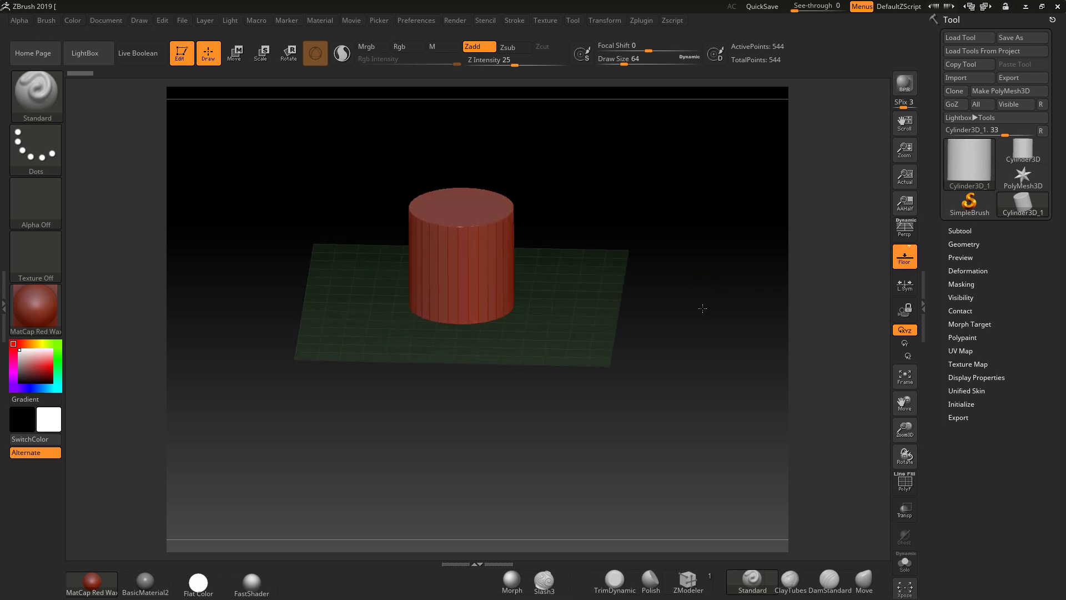
{"action": "left_click", "coordinate": [260, 53]}
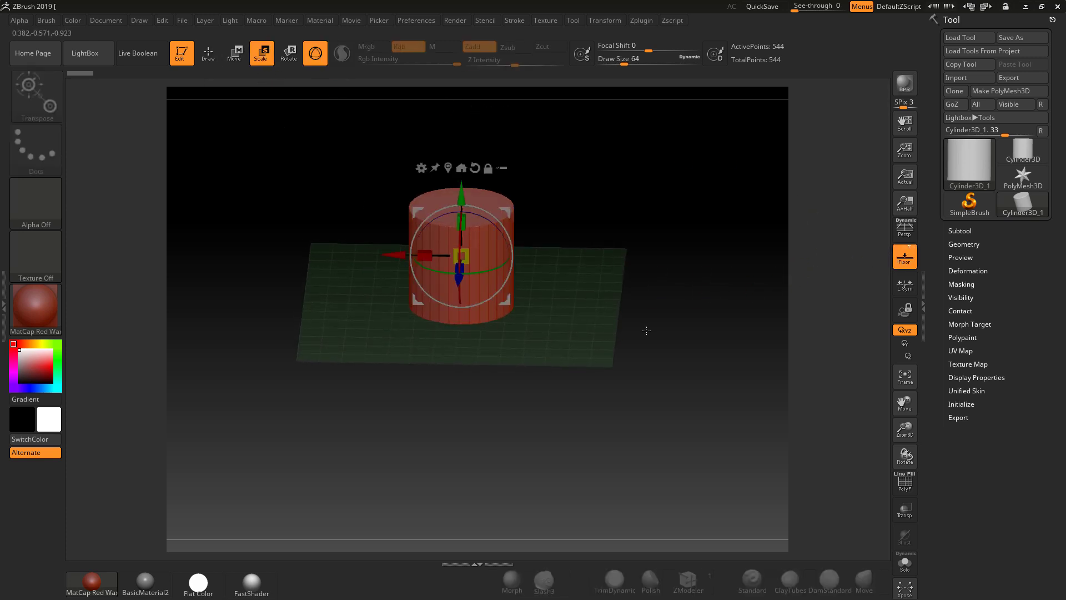
{"action": "mouse_move", "coordinate": [644, 330]}
{"action": "left_mouse_down"}
{"action": "mouse_move", "coordinate": [664, 307]}
{"action": "mouse_move", "coordinate": [653, 284]}
{"action": "mouse_move", "coordinate": [652, 300]}
{"action": "left_mouse_up"}
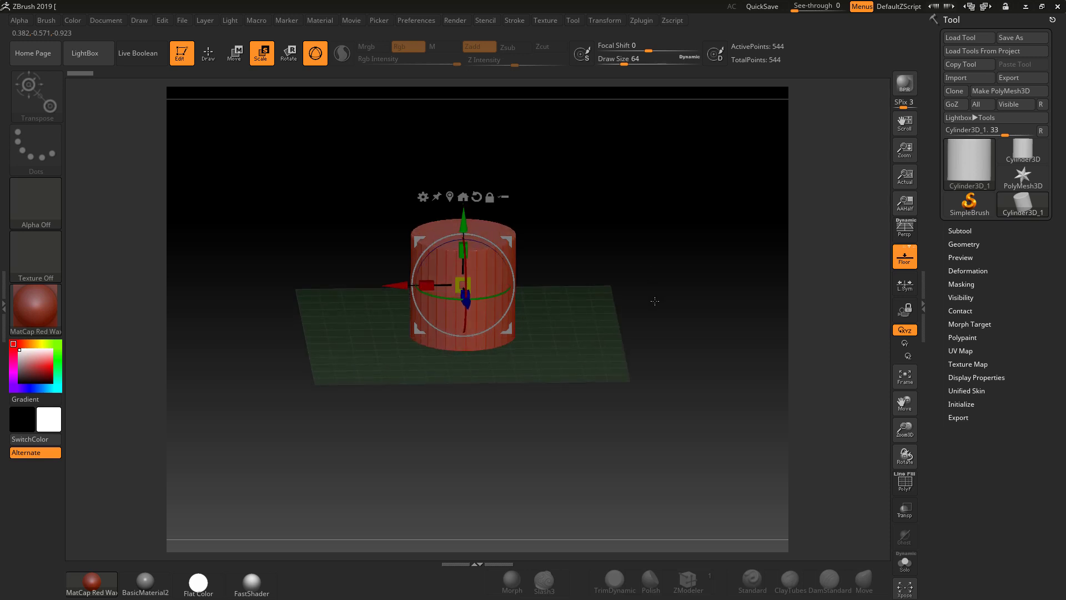
Turn on the floor grid's Z plane and turn off its Y plane, leaving only the vertical grid behind the cylinder.
{"action": "left_click", "coordinate": [137, 21]}
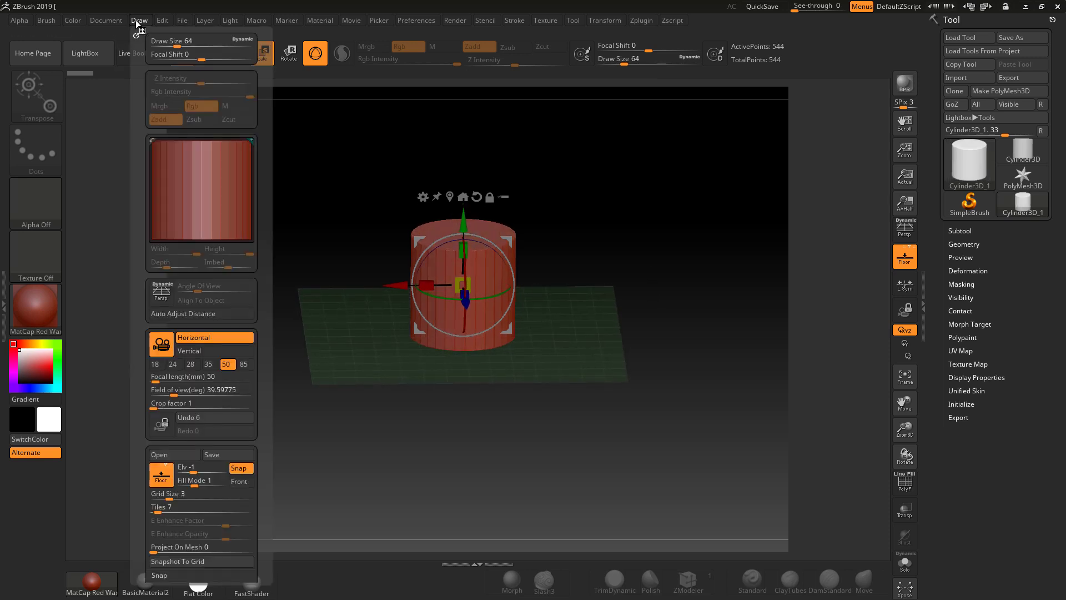
{"action": "left_click", "coordinate": [172, 465]}
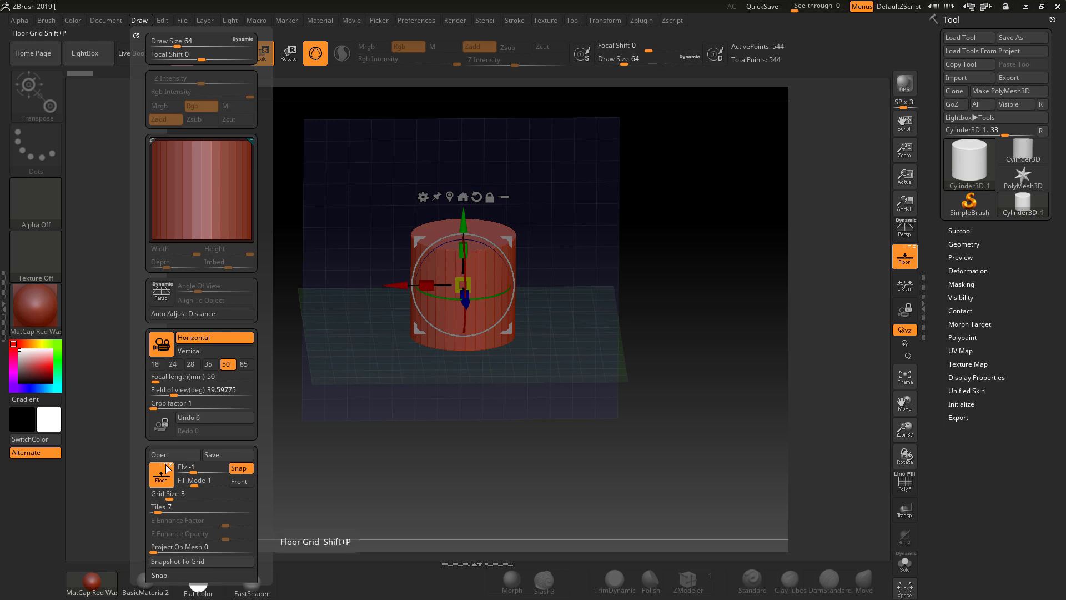
{"action": "left_click", "coordinate": [167, 466]}
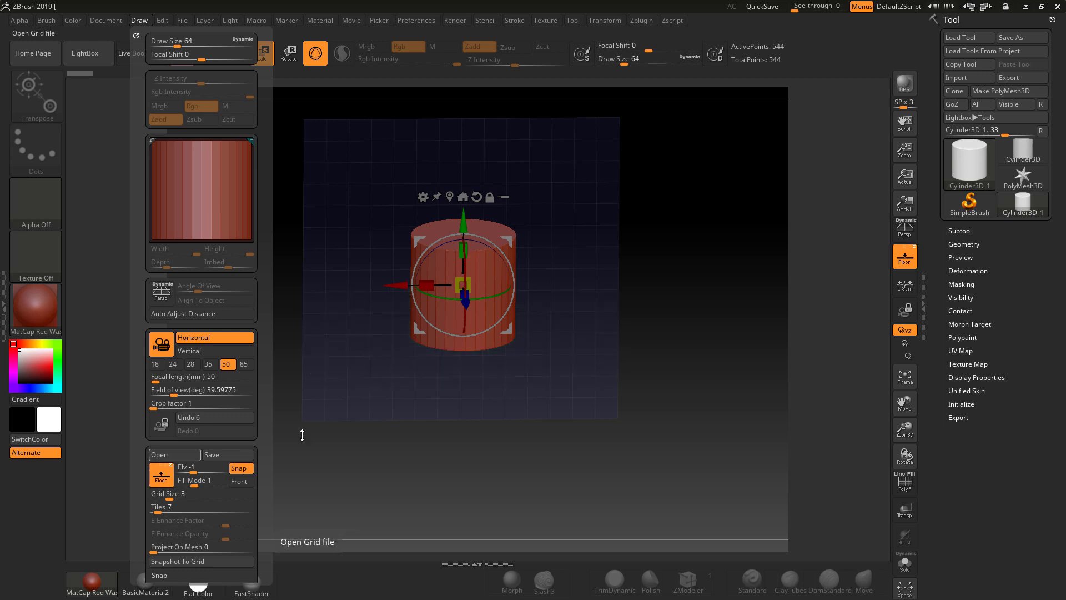
{"action": "mouse_move", "coordinate": [680, 370]}
{"action": "left_mouse_down"}
{"action": "mouse_move", "coordinate": [690, 357]}
{"action": "mouse_move", "coordinate": [676, 302]}
{"action": "mouse_move", "coordinate": [673, 447]}
{"action": "left_mouse_up"}
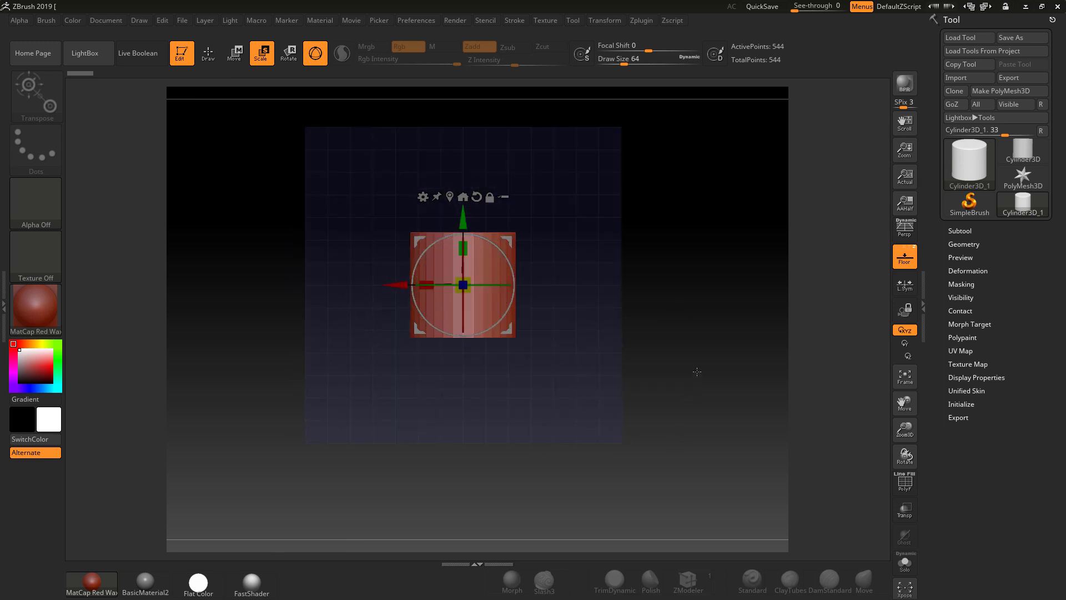
{"action": "left_click_drag", "start_coordinate": [697, 372], "coordinate": [693, 408], "text": "alt"}
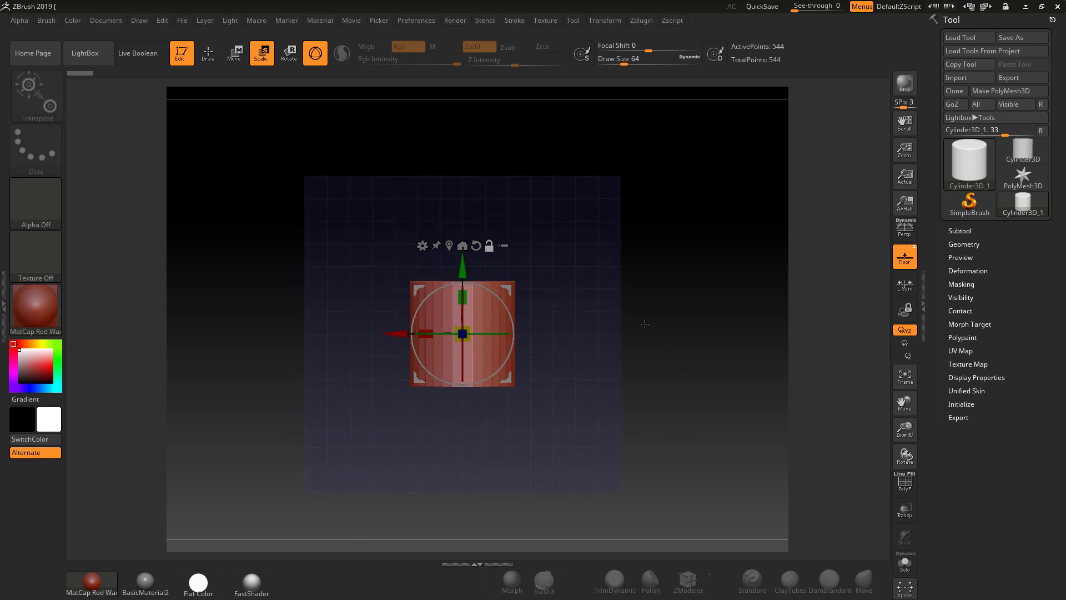
Save the current floor grid setup as a ZGrid file named ZUP on the Desktop.
{"action": "left_click", "coordinate": [418, 18]}
{"action": "left_click", "coordinate": [428, 61]}
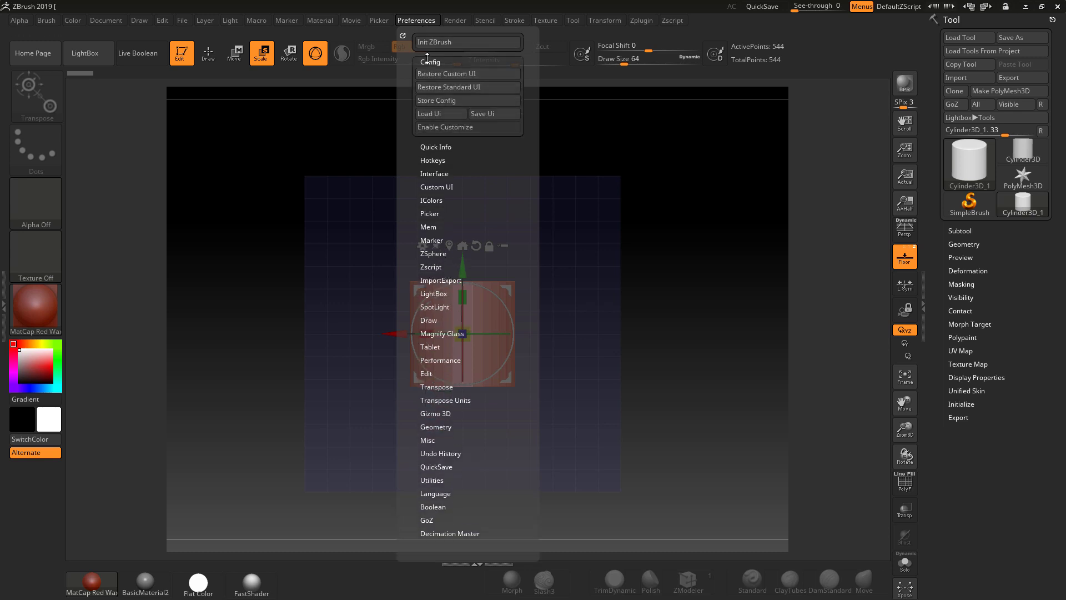
{"action": "left_click", "coordinate": [136, 17]}
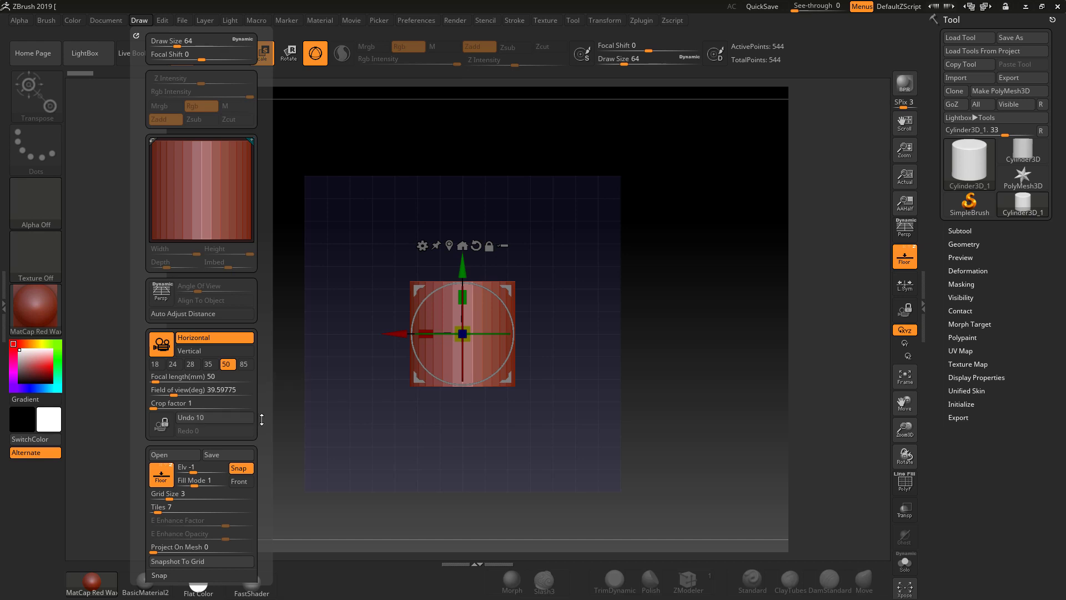
{"action": "left_click_drag", "start_coordinate": [262, 425], "coordinate": [262, 387]}
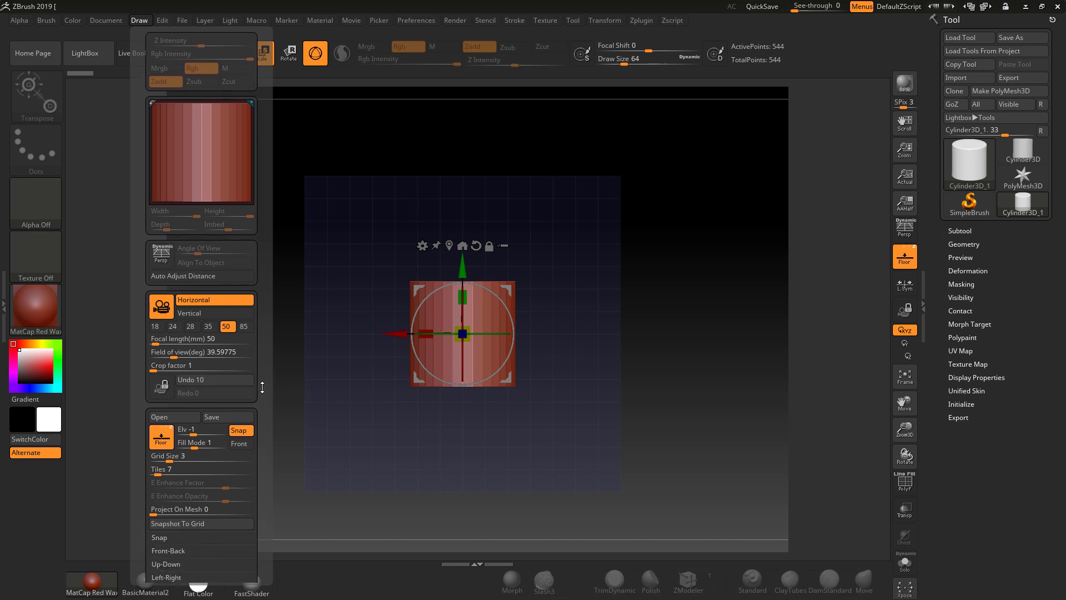
{"action": "left_click", "coordinate": [219, 417]}
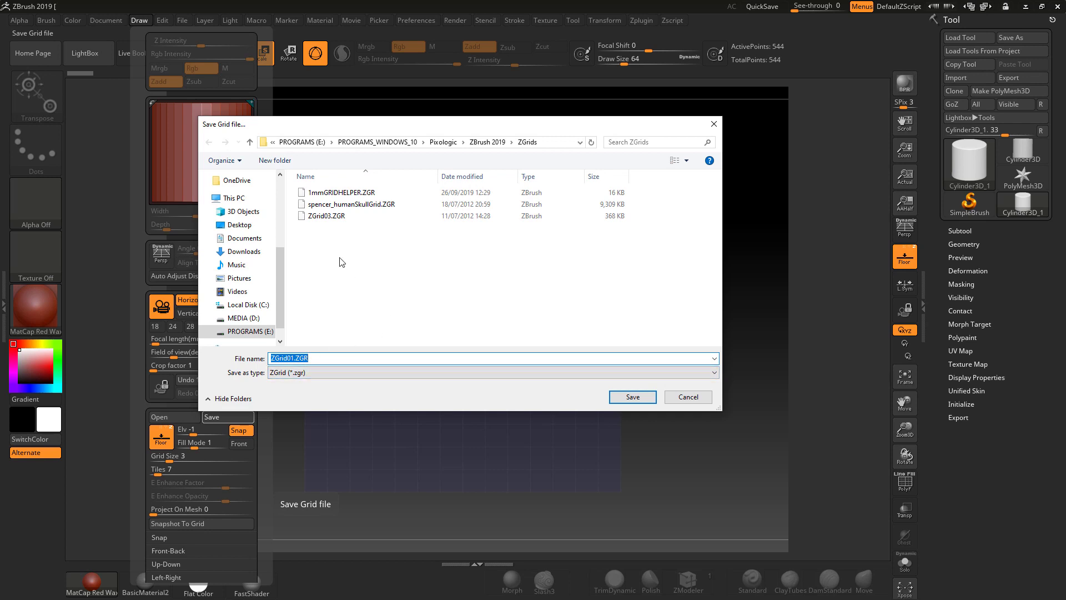
{"action": "type", "text": "ZUP"}
{"action": "left_click", "coordinate": [239, 225]}
{"action": "key", "text": "Return"}
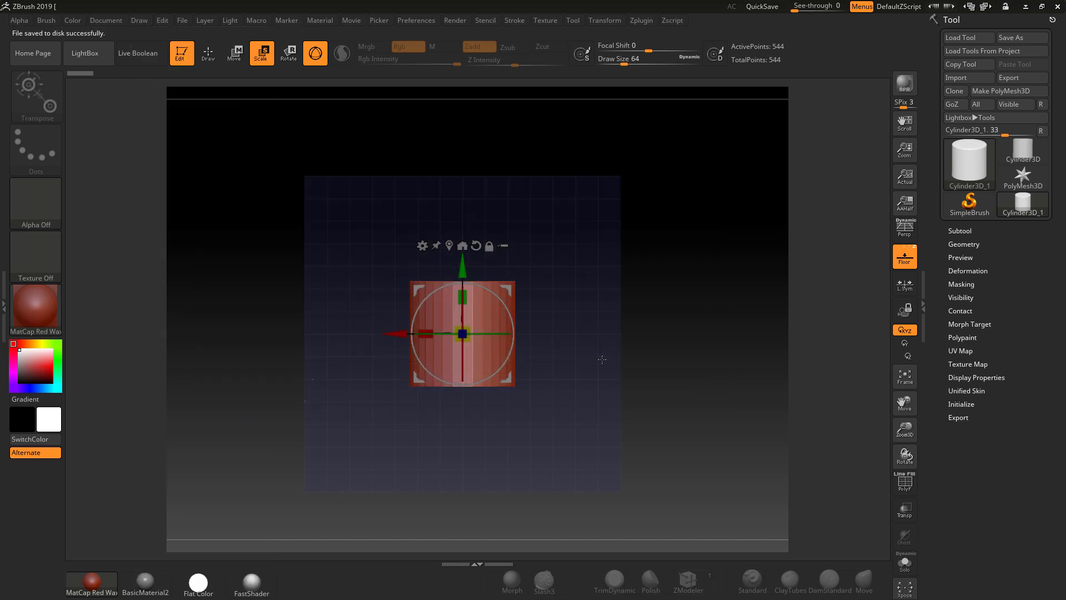
Close the program without saving the project and start it again.
{"action": "left_click", "coordinate": [1056, 7]}
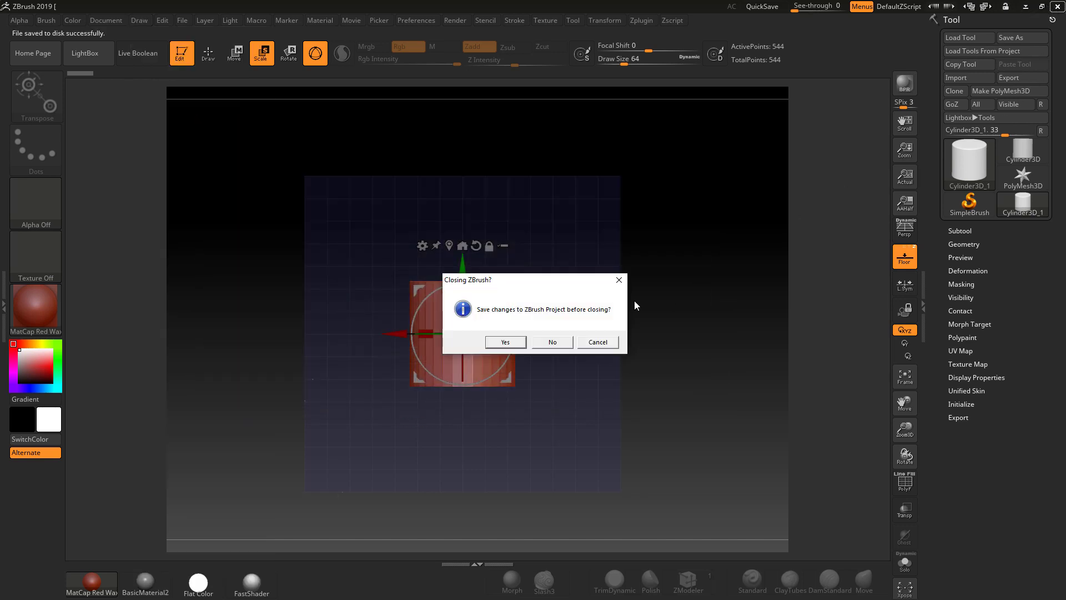
{"action": "left_click", "coordinate": [552, 342]}
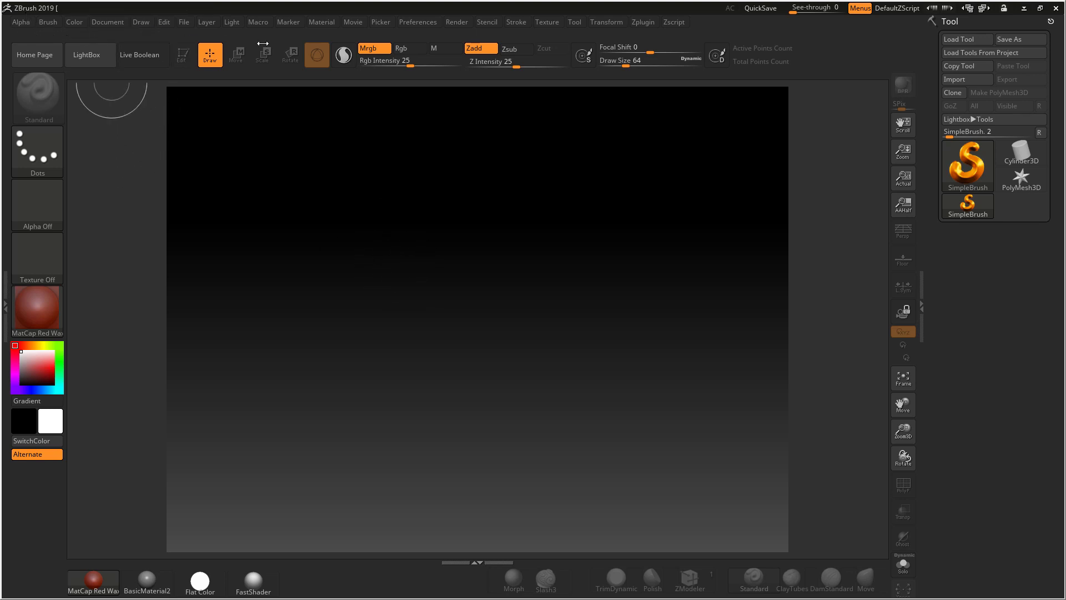
Convert the Cylinder3D primitive into a PolyMesh3D, redraw it on a cleared canvas and enter edit mode.
{"action": "left_click", "coordinate": [967, 167]}
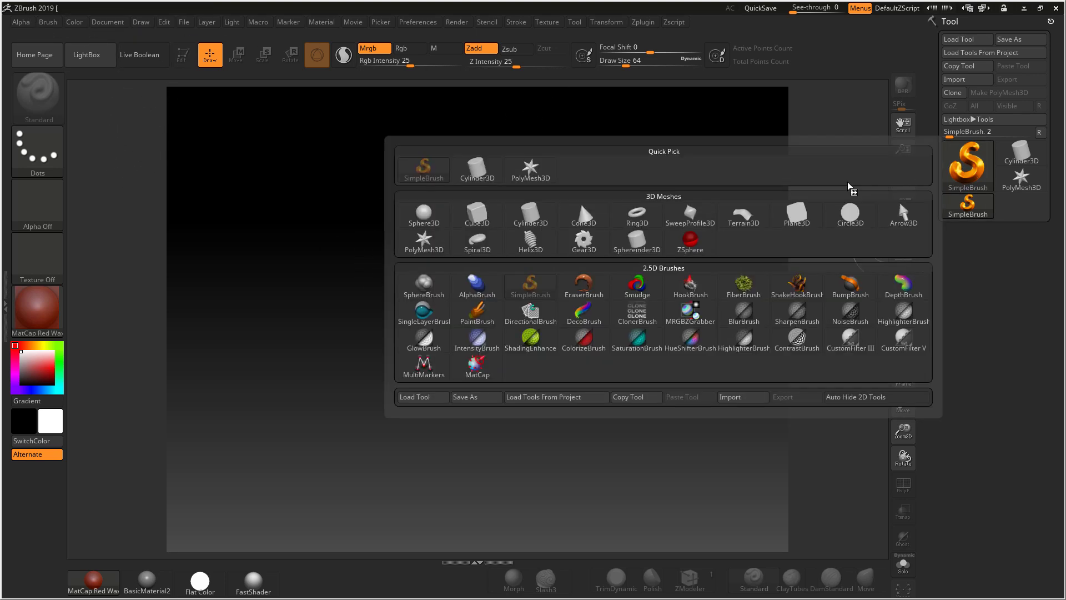
{"action": "left_click", "coordinate": [530, 214]}
{"action": "left_click", "coordinate": [999, 92]}
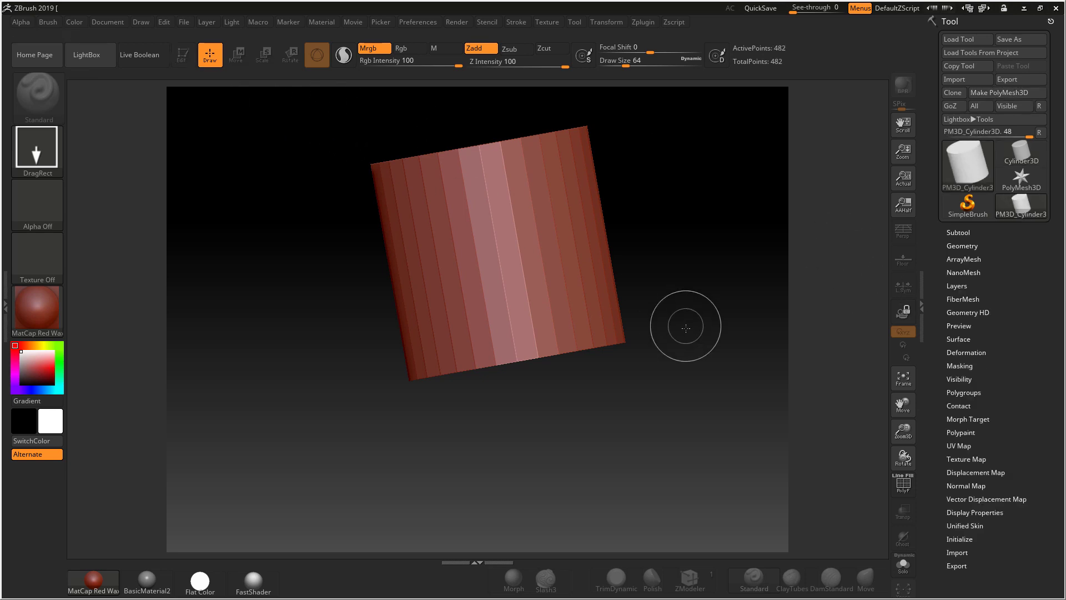
{"action": "key", "text": "ctrl"}
{"action": "key", "text": "ctrl+n"}
{"action": "left_click_drag", "start_coordinate": [456, 284], "coordinate": [533, 353]}
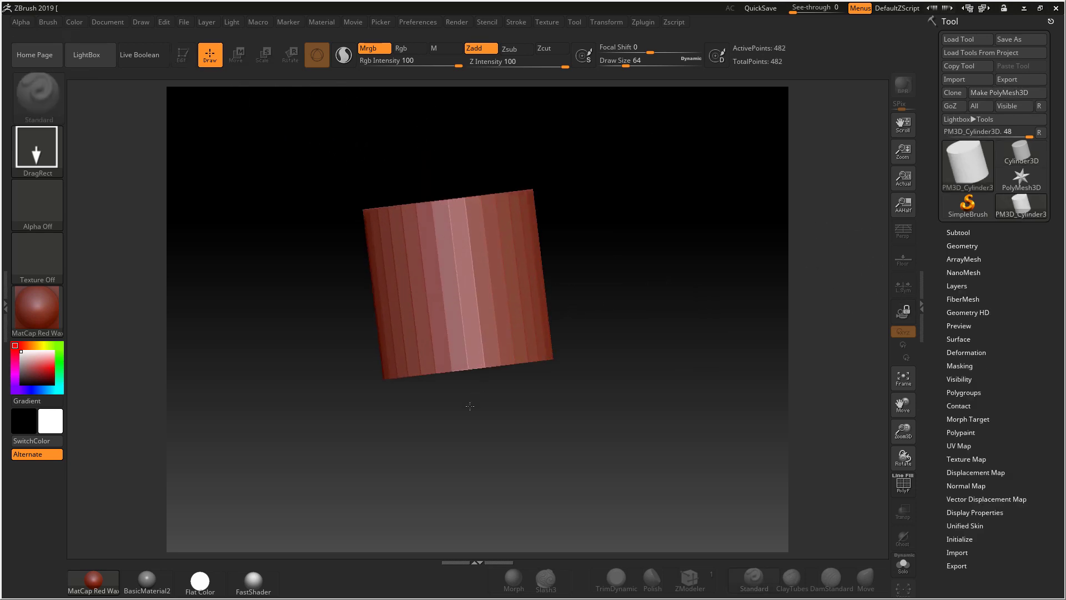
{"action": "left_click", "coordinate": [183, 54]}
Turn on the floor grid and load the saved ZUP.ZGR grid file from the Desktop.
{"action": "left_click", "coordinate": [906, 261]}
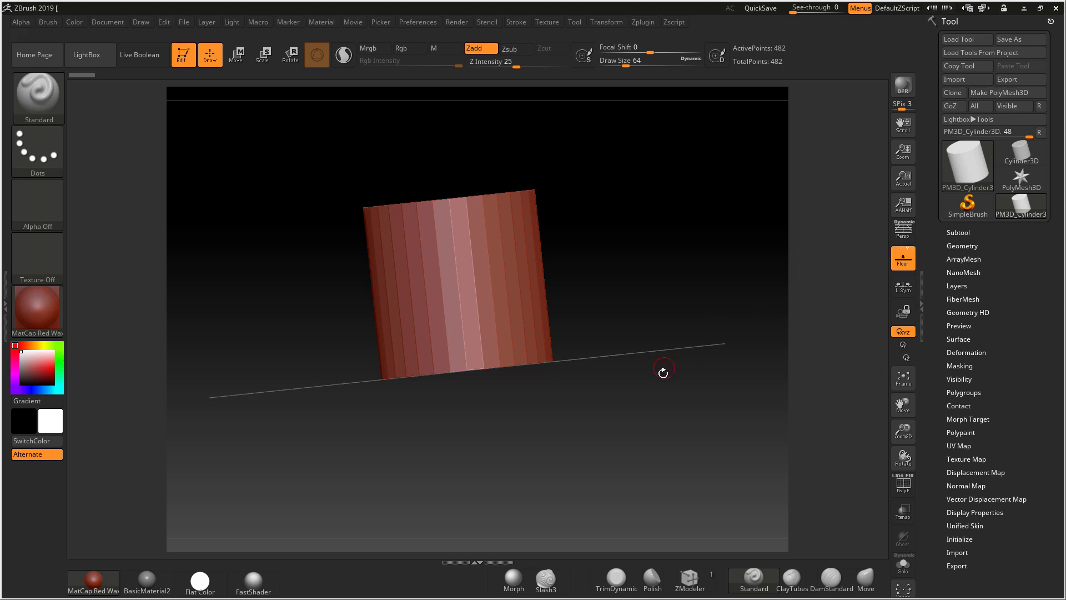
{"action": "left_click_drag", "start_coordinate": [662, 371], "coordinate": [661, 430]}
{"action": "left_click", "coordinate": [144, 25]}
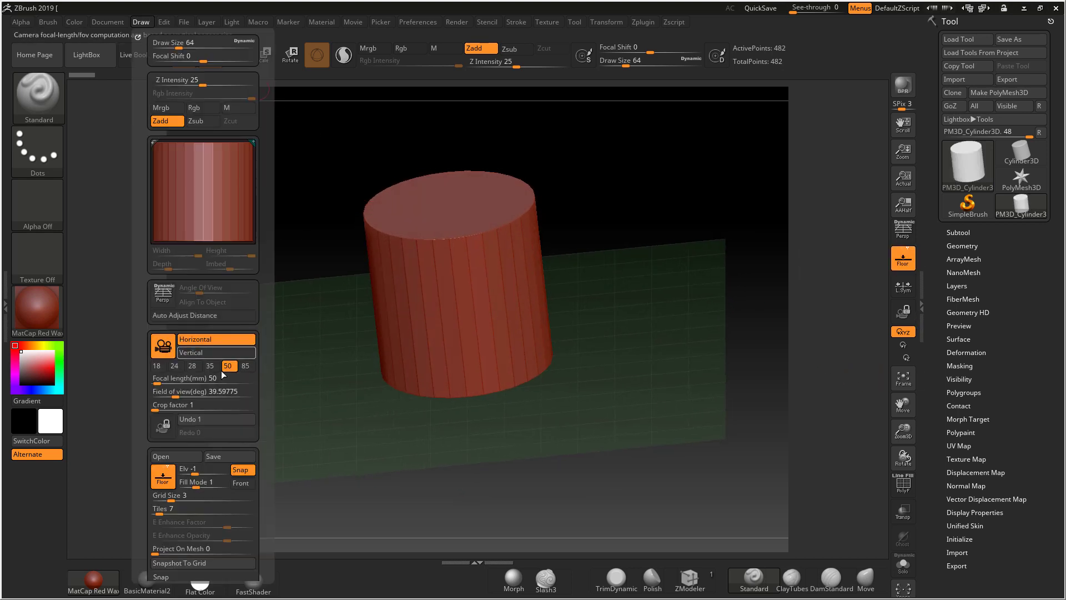
{"action": "left_click", "coordinate": [184, 456]}
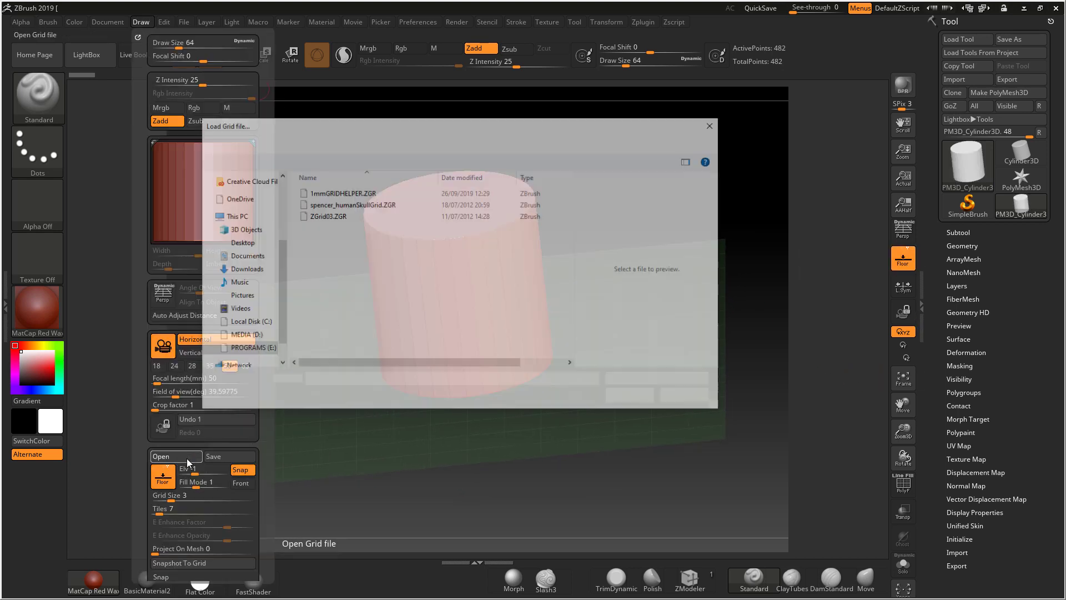
{"action": "left_click", "coordinate": [243, 256]}
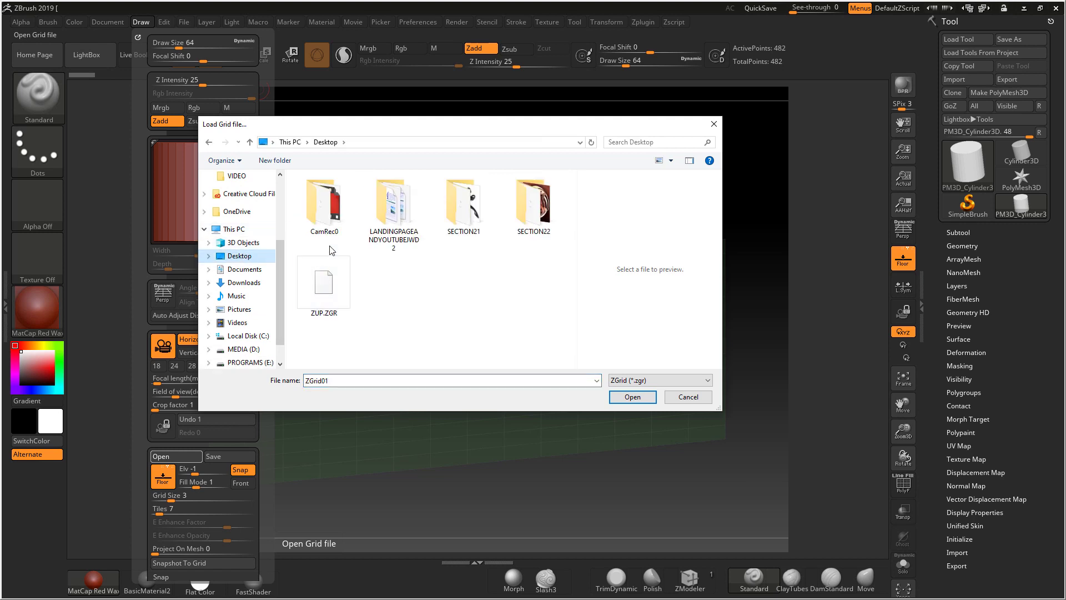
{"action": "double_click", "coordinate": [327, 286]}
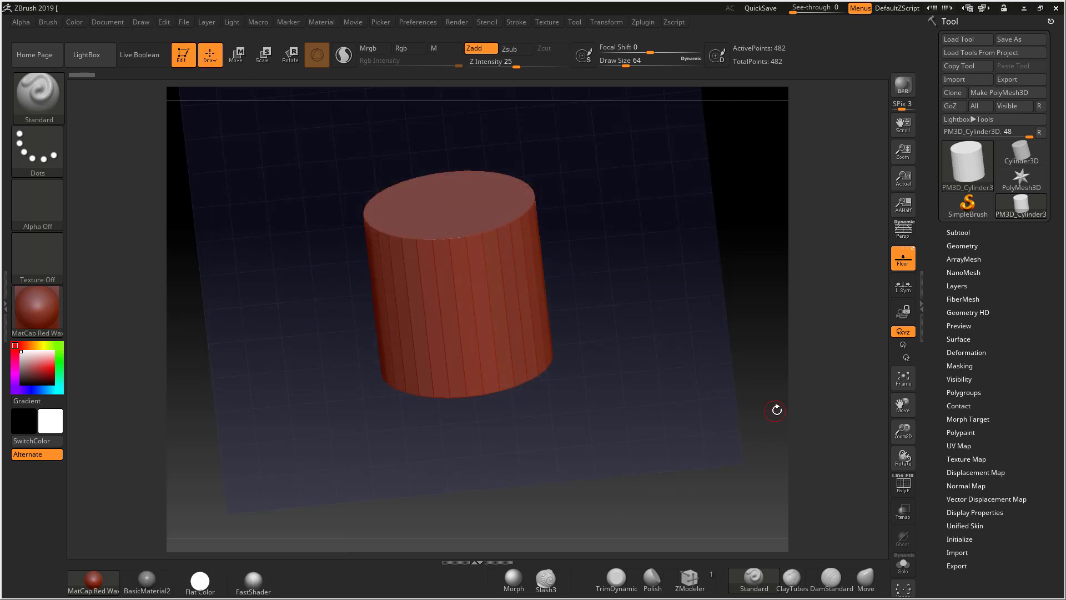
Activate the Scale gizmo on the PolyMesh3D cylinder.
{"action": "left_click_drag", "start_coordinate": [776, 410], "coordinate": [714, 298]}
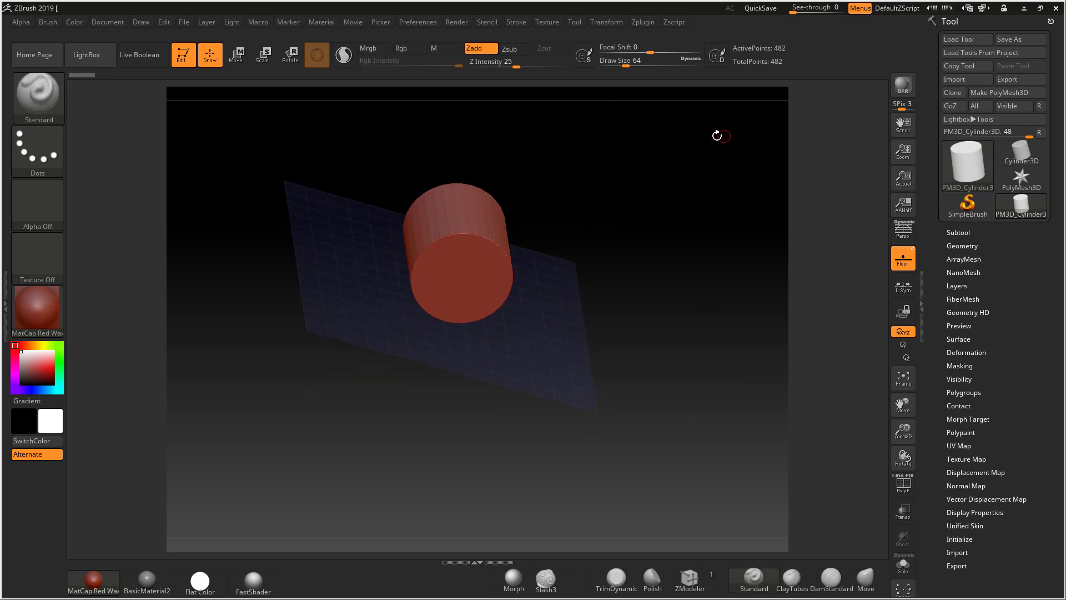
{"action": "left_click", "coordinate": [262, 54]}
Examine the cylinder's orientation and gizmo axes against the loaded Z-plane grid from several angles, ending on the front view.
{"action": "left_click_drag", "start_coordinate": [311, 95], "coordinate": [632, 278]}
{"action": "left_click_drag", "start_coordinate": [660, 237], "coordinate": [739, 299]}
{"action": "left_click_drag", "start_coordinate": [700, 284], "coordinate": [700, 309]}
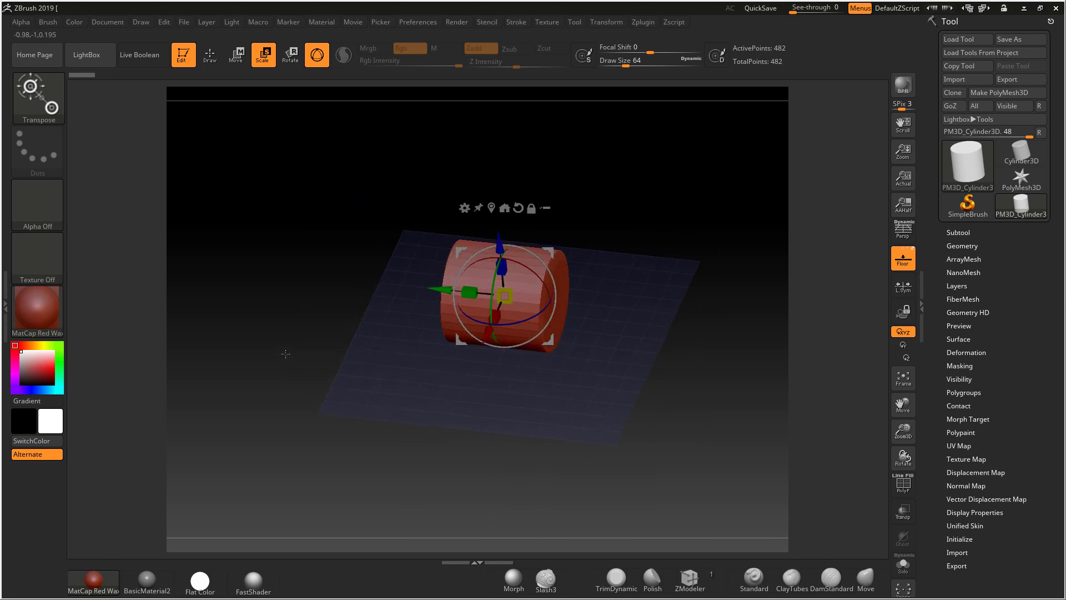
{"action": "left_click_drag", "start_coordinate": [318, 332], "coordinate": [319, 319]}
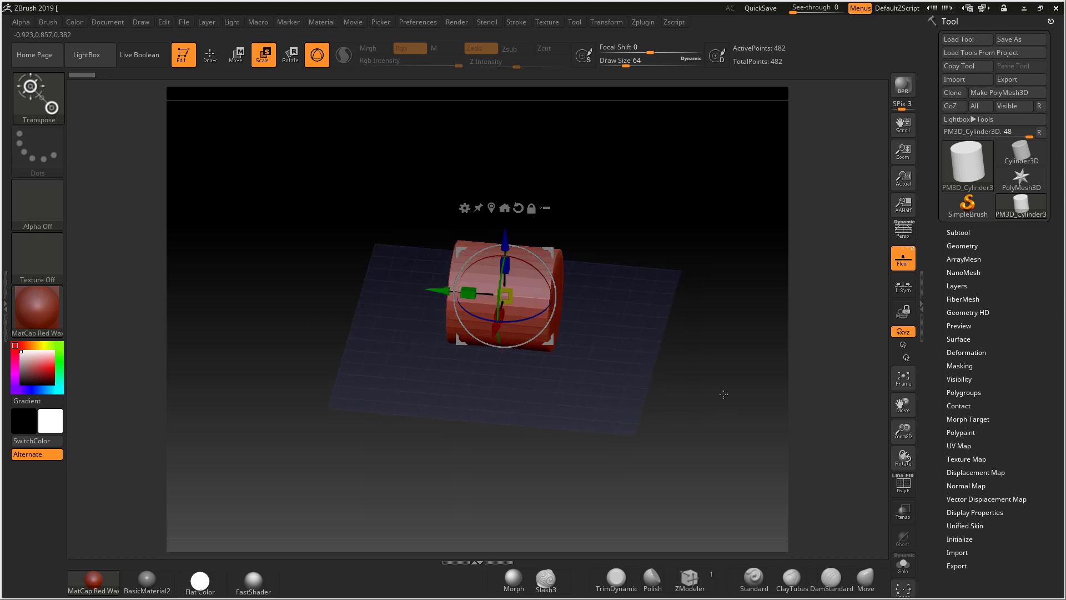
{"action": "left_click_drag", "start_coordinate": [721, 392], "coordinate": [787, 214]}
{"action": "left_click_drag", "start_coordinate": [723, 266], "coordinate": [747, 336]}
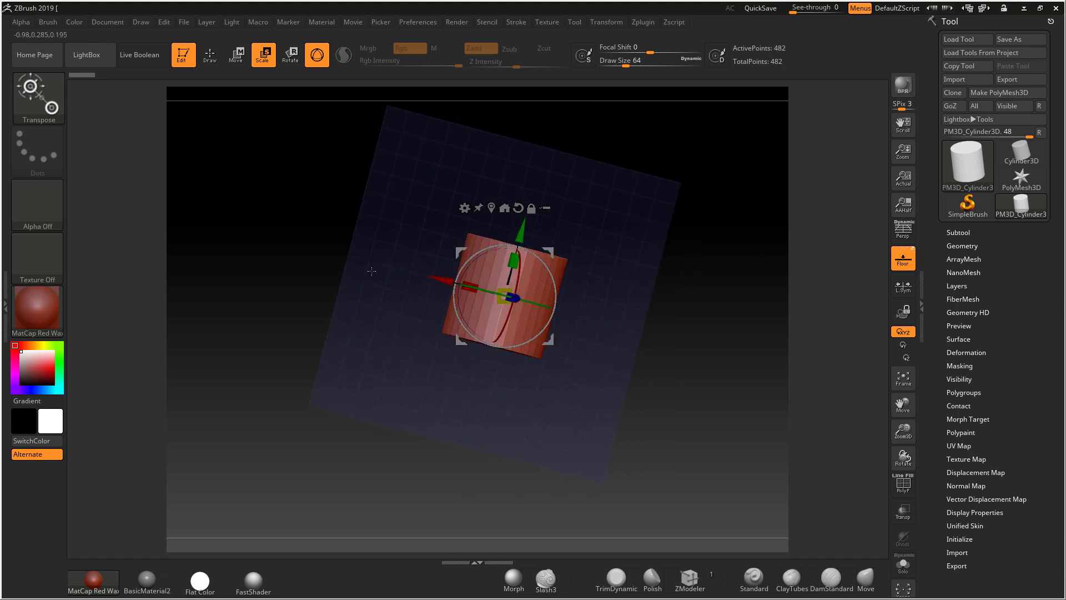
{"action": "left_click_drag", "start_coordinate": [371, 271], "coordinate": [336, 299]}
{"action": "left_click_drag", "start_coordinate": [637, 371], "coordinate": [593, 394]}
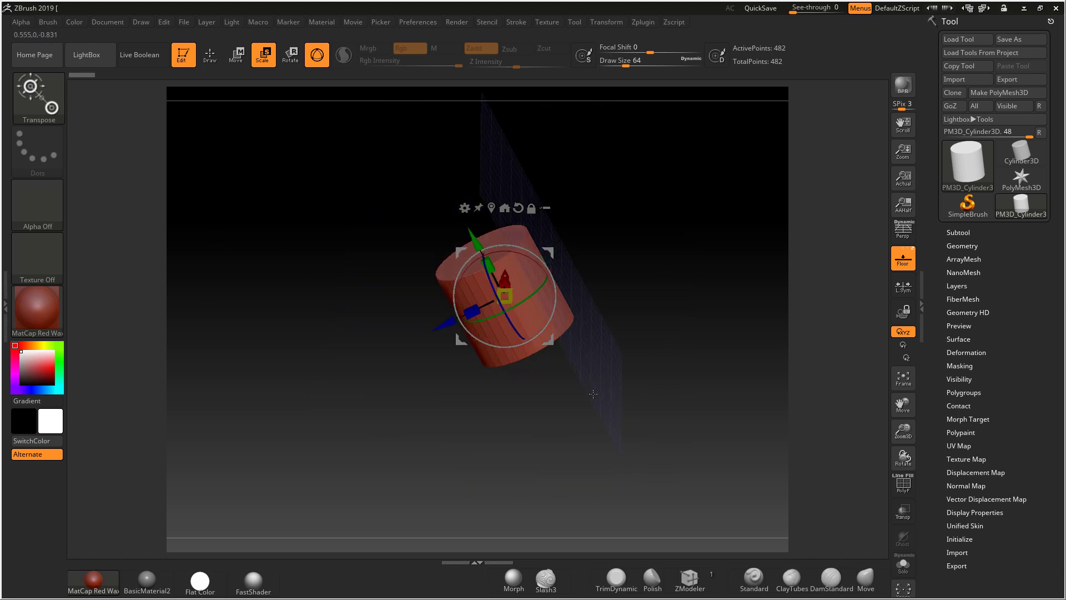
{"action": "left_click_drag", "start_coordinate": [675, 296], "coordinate": [632, 404]}
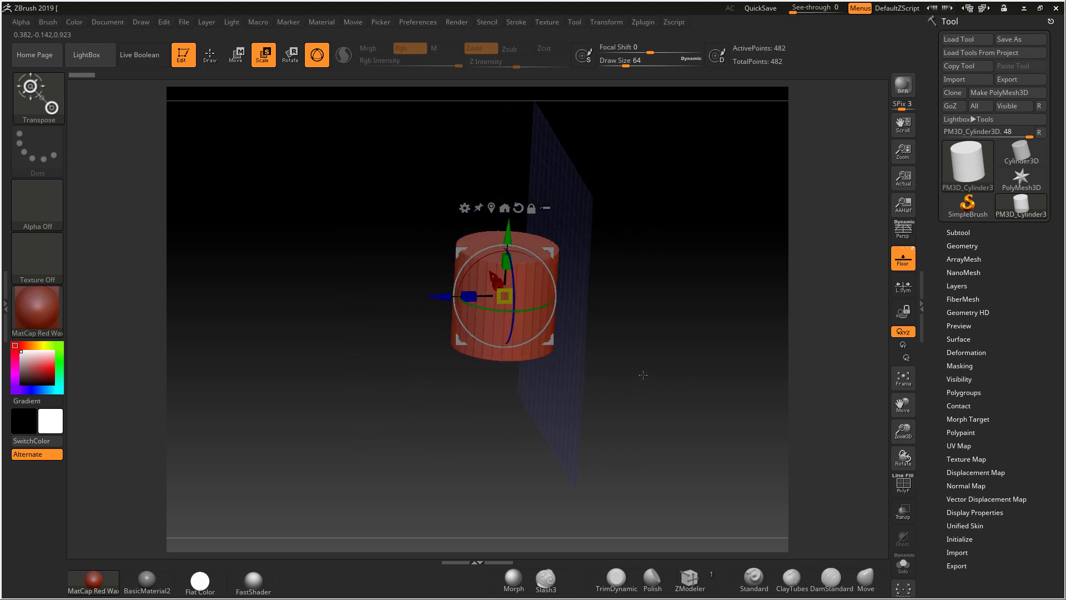
{"action": "mouse_move", "coordinate": [664, 368]}
{"action": "left_mouse_down"}
{"action": "mouse_move", "coordinate": [651, 303]}
{"action": "mouse_move", "coordinate": [742, 286]}
{"action": "mouse_move", "coordinate": [682, 360]}
{"action": "mouse_move", "coordinate": [683, 238]}
{"action": "mouse_move", "coordinate": [654, 274]}
{"action": "mouse_move", "coordinate": [651, 352]}
{"action": "left_mouse_up"}
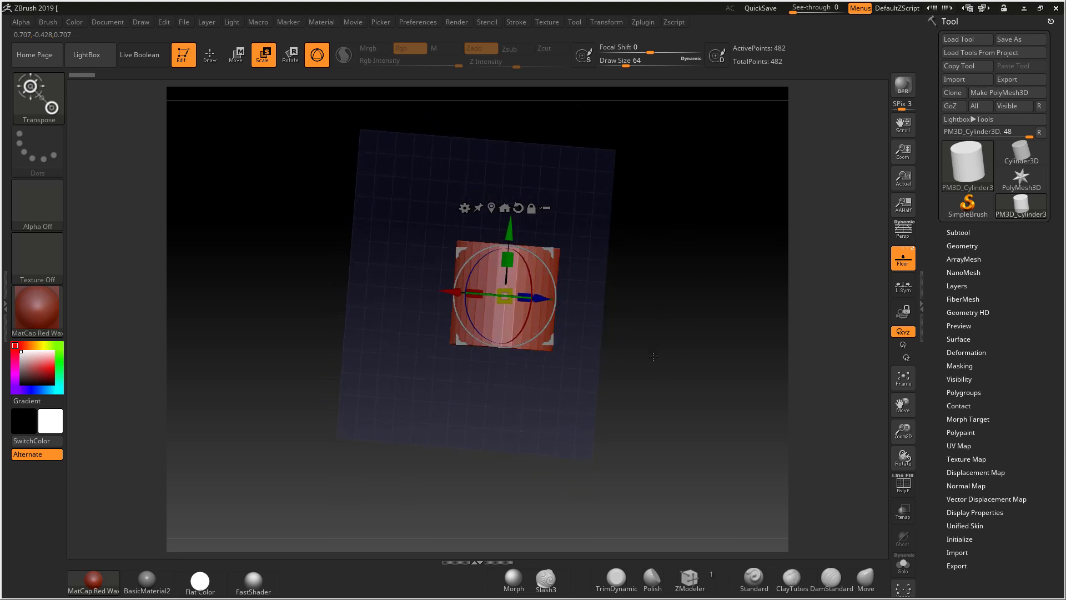
{"action": "left_click_drag", "start_coordinate": [686, 312], "coordinate": [685, 364], "text": "shift"}
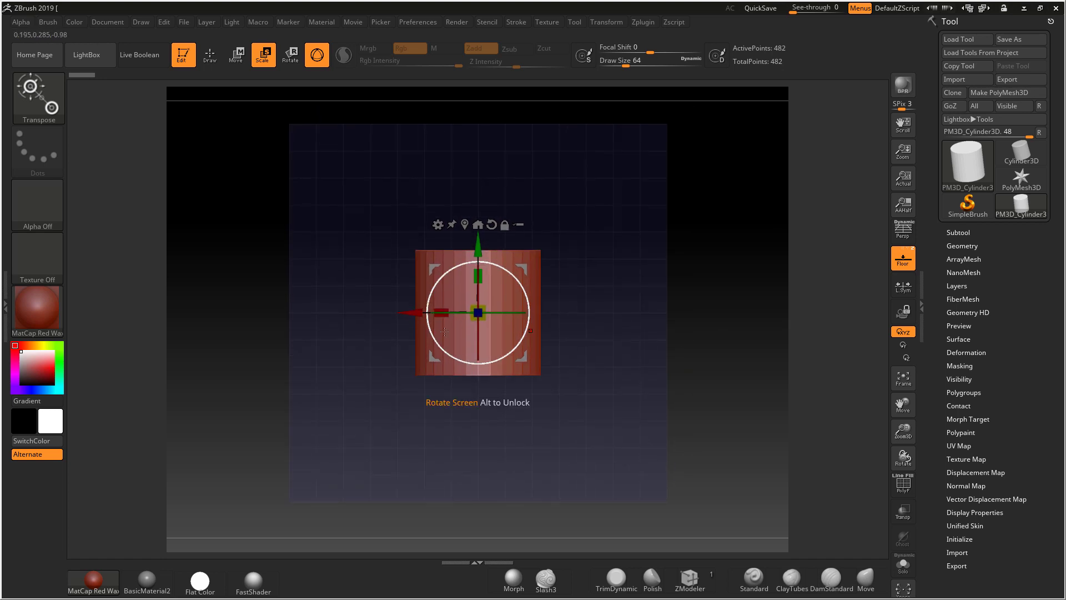
{"action": "left_click_drag", "start_coordinate": [743, 341], "coordinate": [770, 352]}
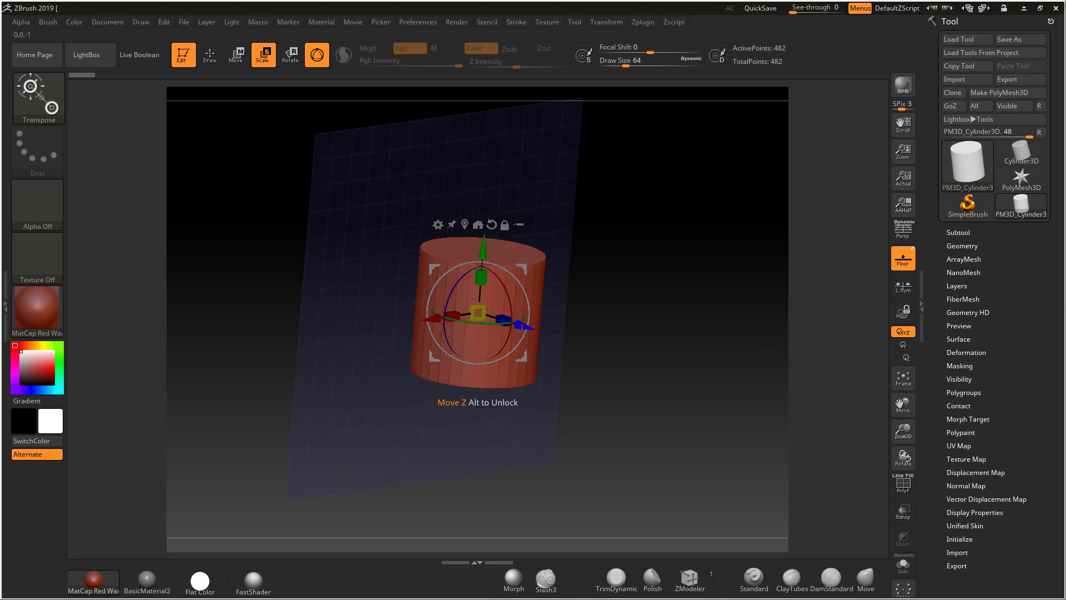
{"action": "left_click_drag", "start_coordinate": [659, 357], "coordinate": [727, 309]}
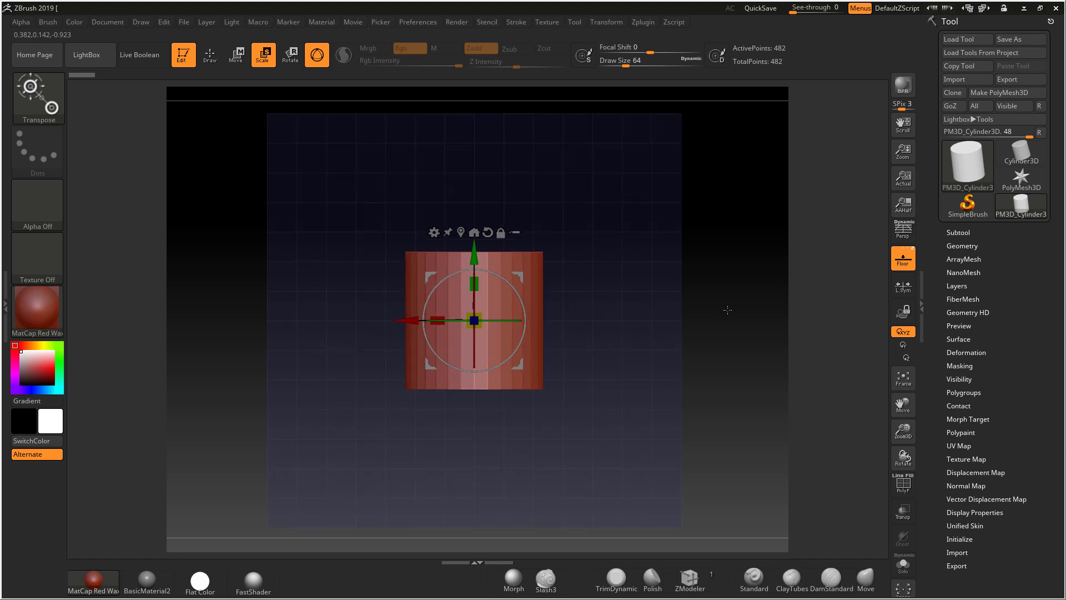